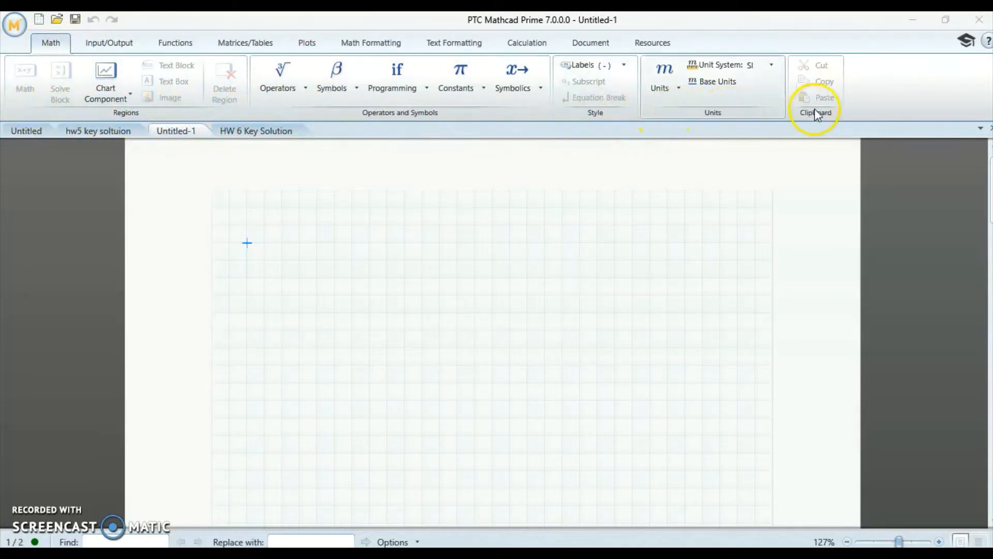
- Examine the available commands for input/output, functions, matrices, plots, formatting, calculation, document setup and resources, returning to the math commands
left_click(123, 44)
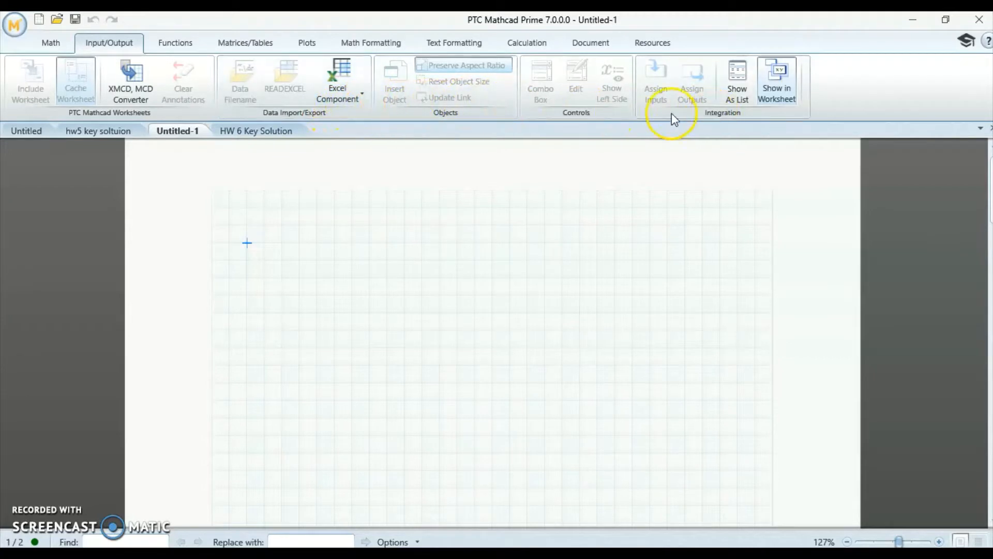
left_click(177, 42)
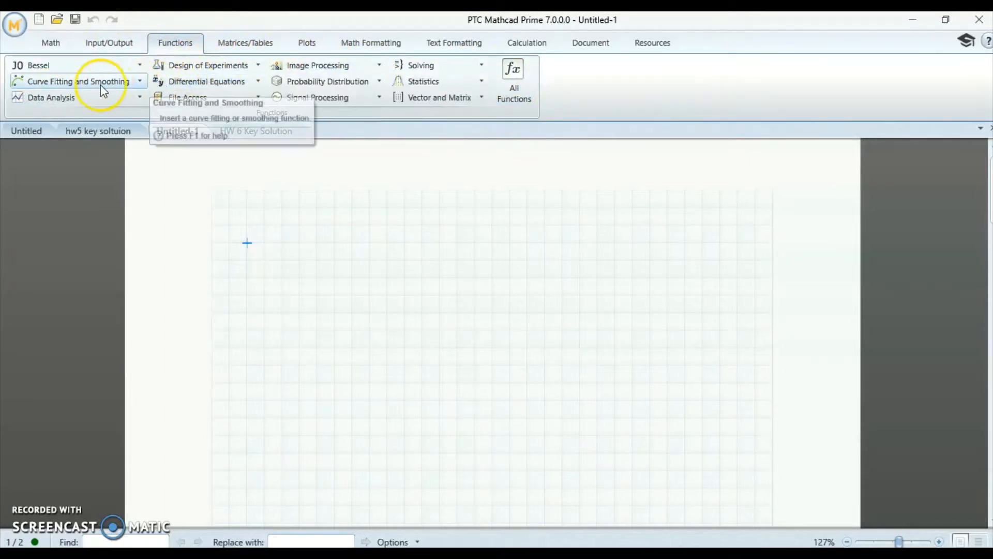
left_click(227, 81)
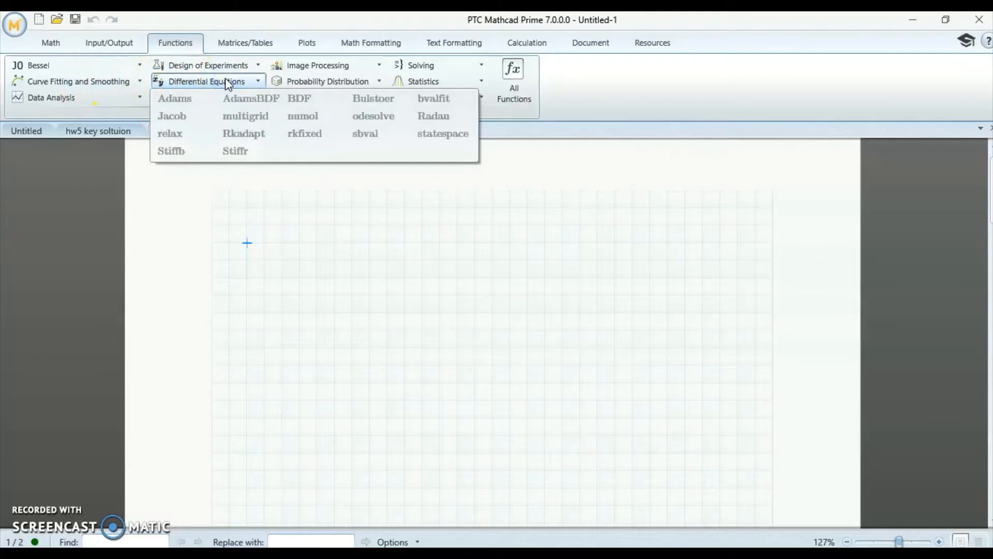
left_click(237, 46)
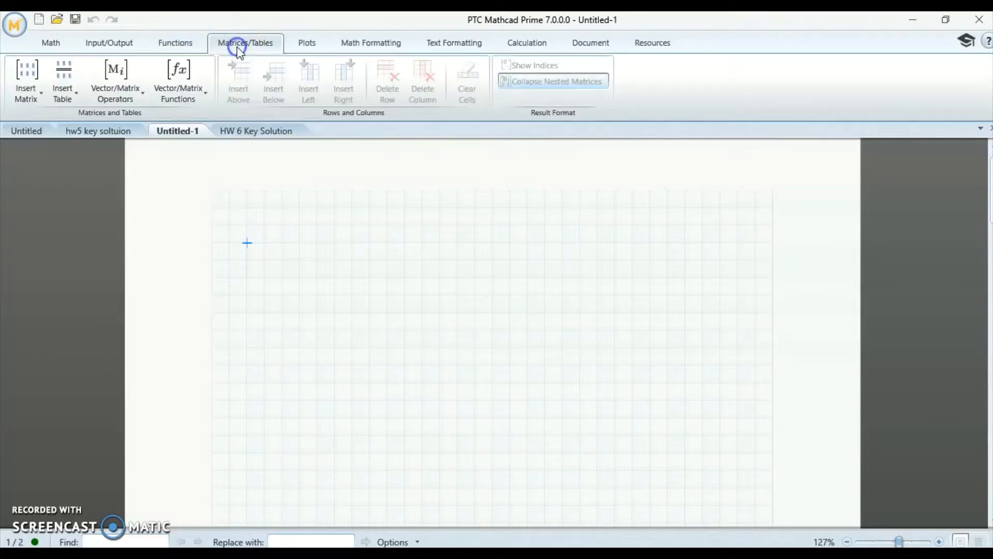
left_click(301, 49)
left_click(363, 51)
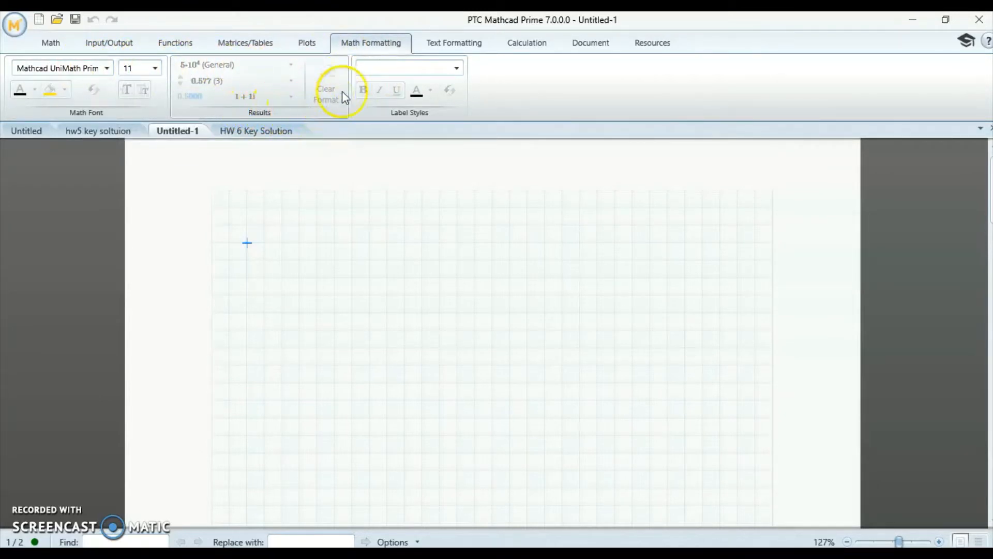
left_click(442, 50)
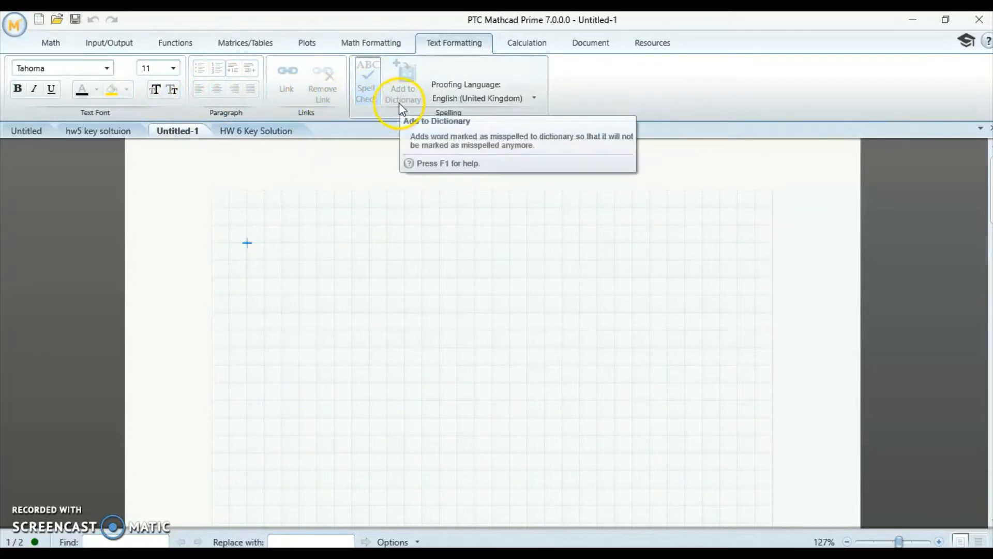
left_click(524, 45)
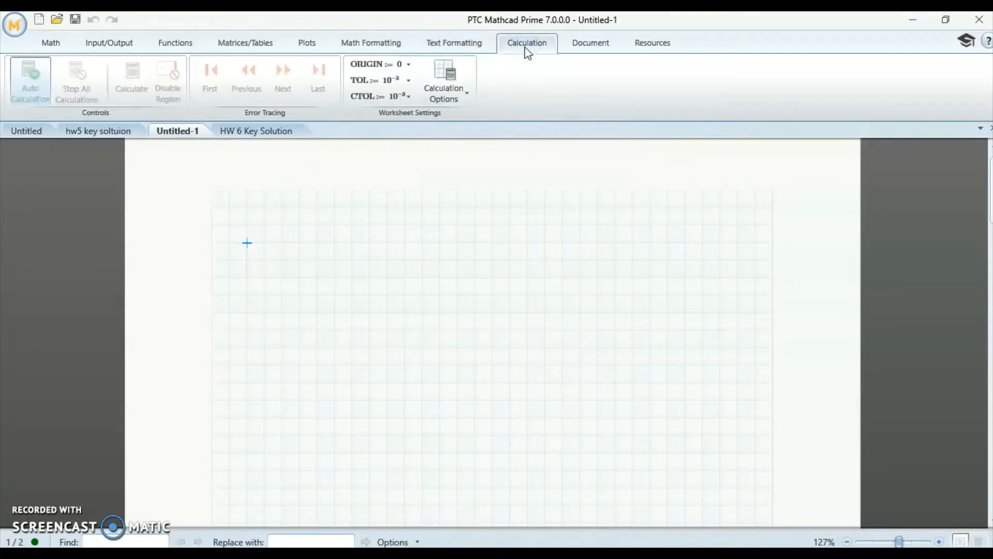
left_click(591, 44)
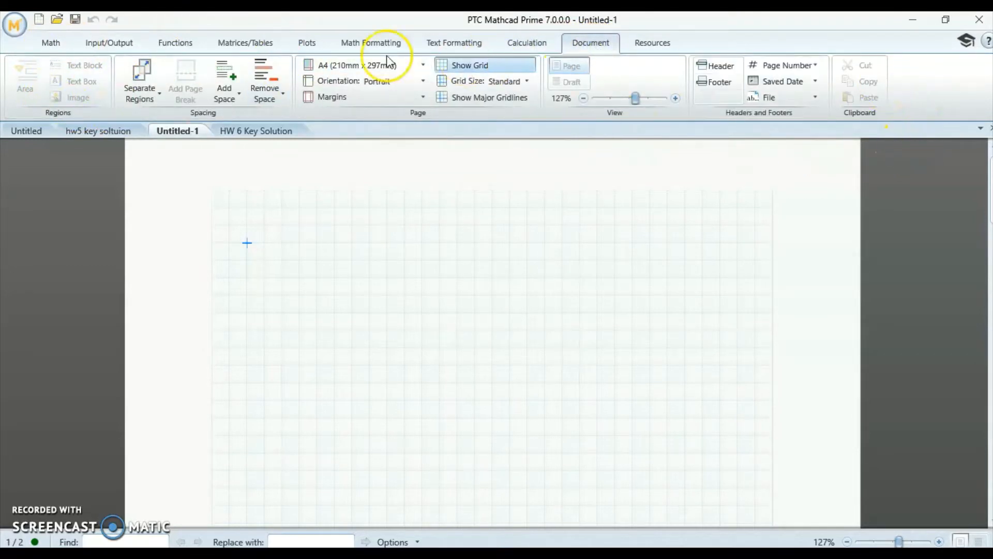
left_click(639, 47)
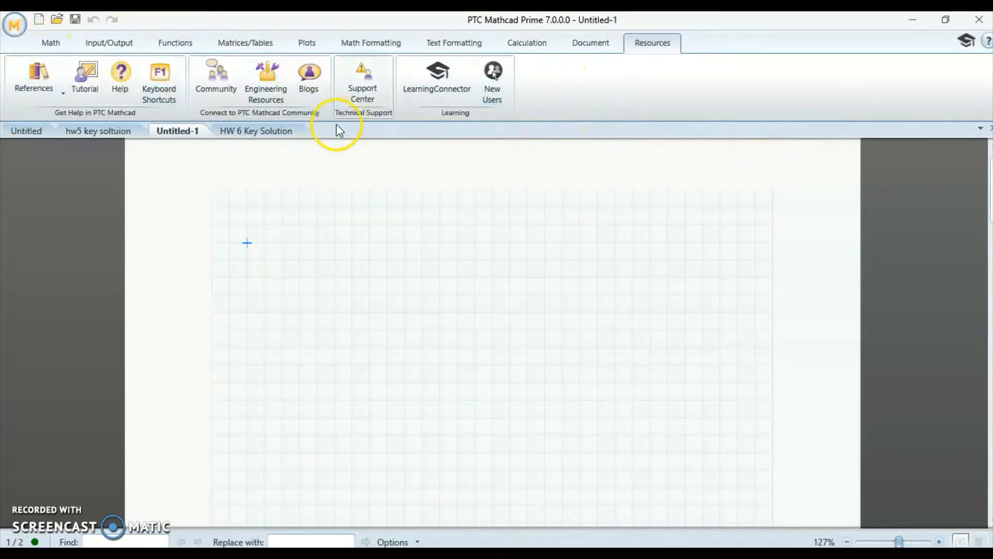
left_click(50, 45)
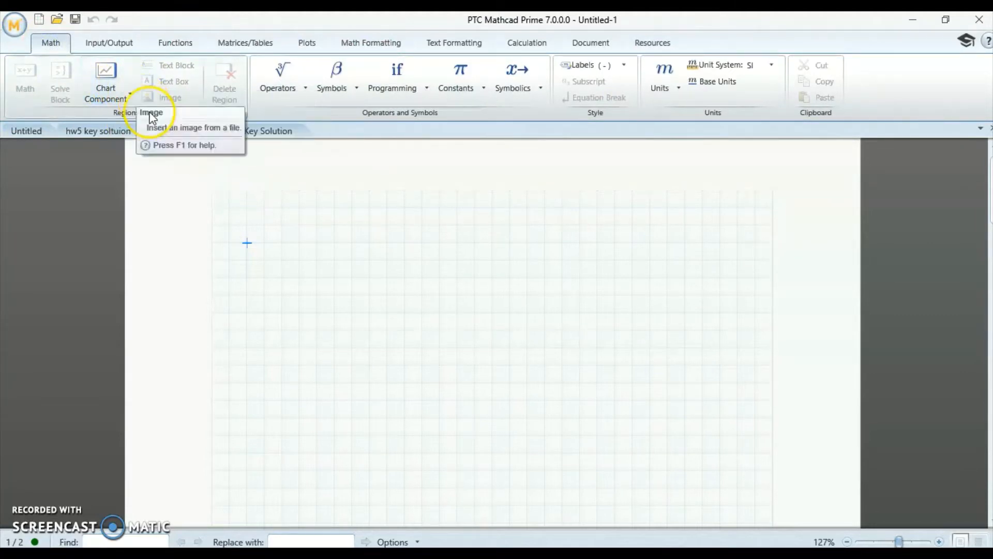
left_click(249, 225)
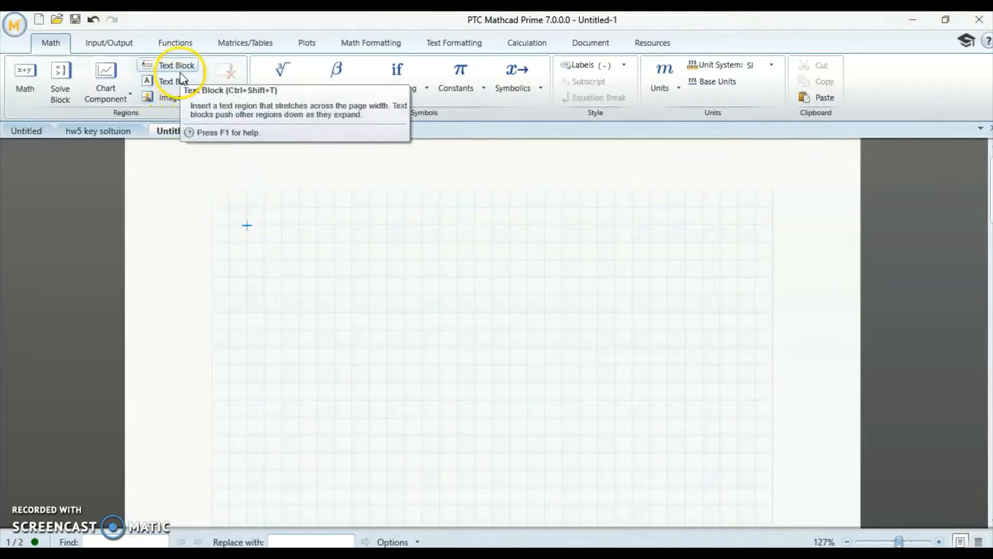
left_click(167, 68)
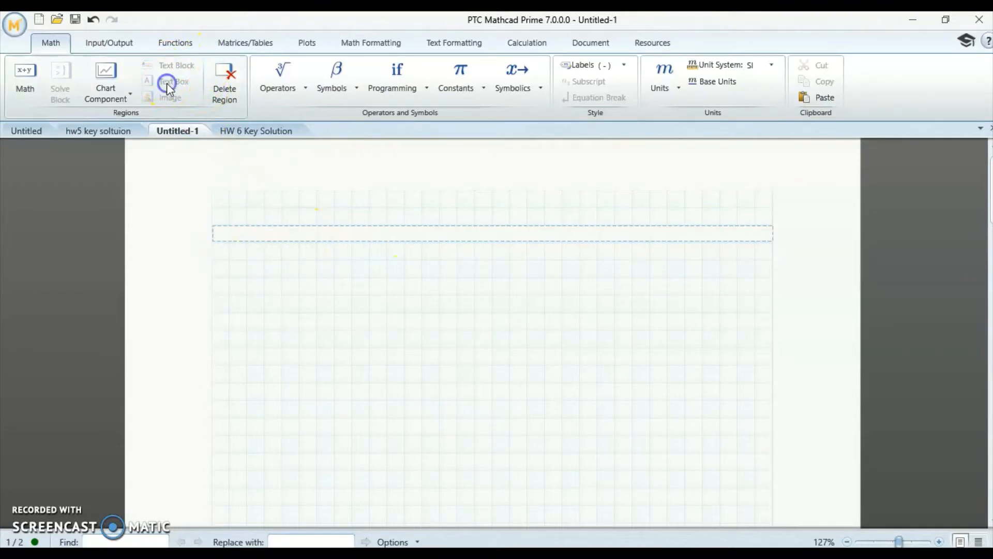
left_click(262, 313)
- Insert a text box at the upper left of the worksheet grid, widen it across the page, and title it "Example #1 : Addition Problem"
left_click(229, 225)
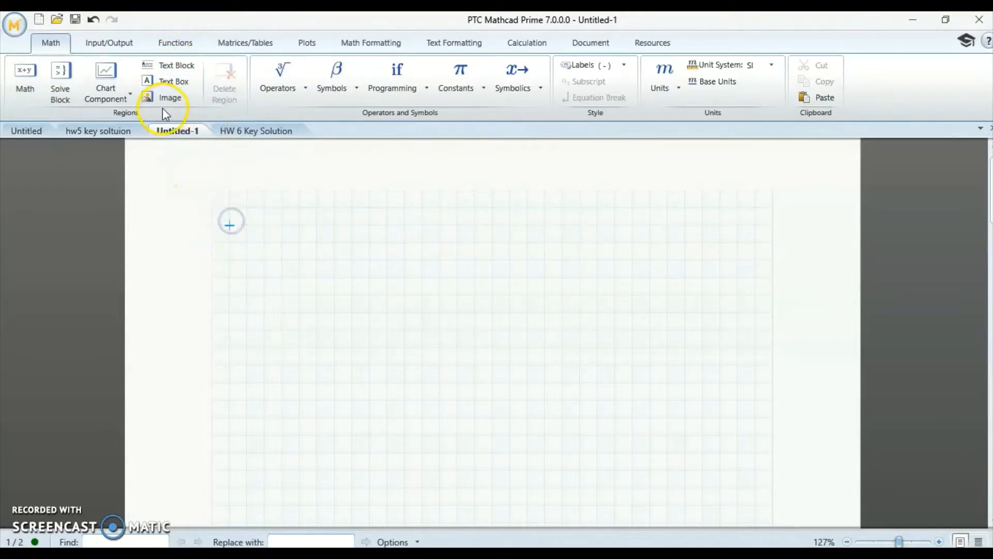
left_click(174, 82)
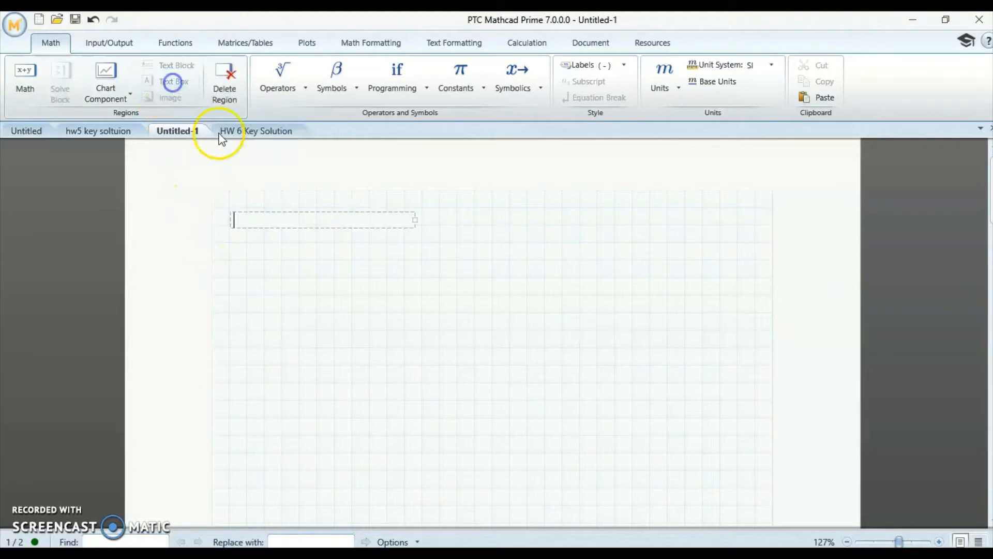
left_click(247, 222)
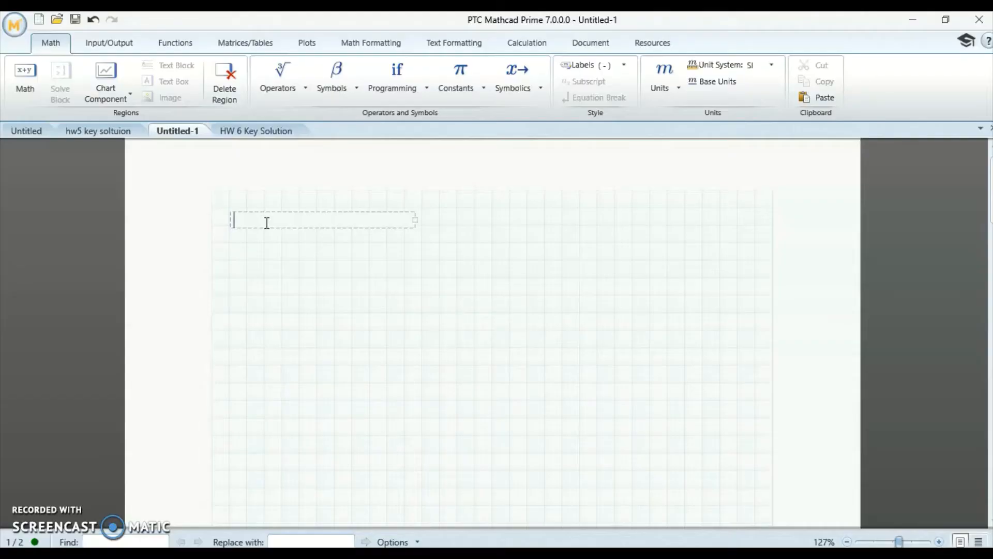
type("Example #1 :")
left_click_drag(413, 220, 753, 240)
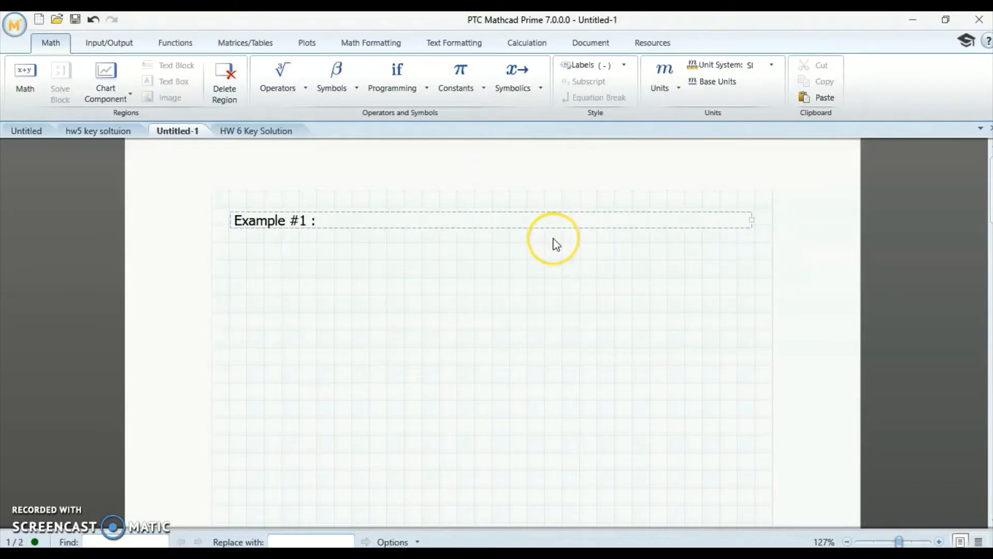
type("Additio")
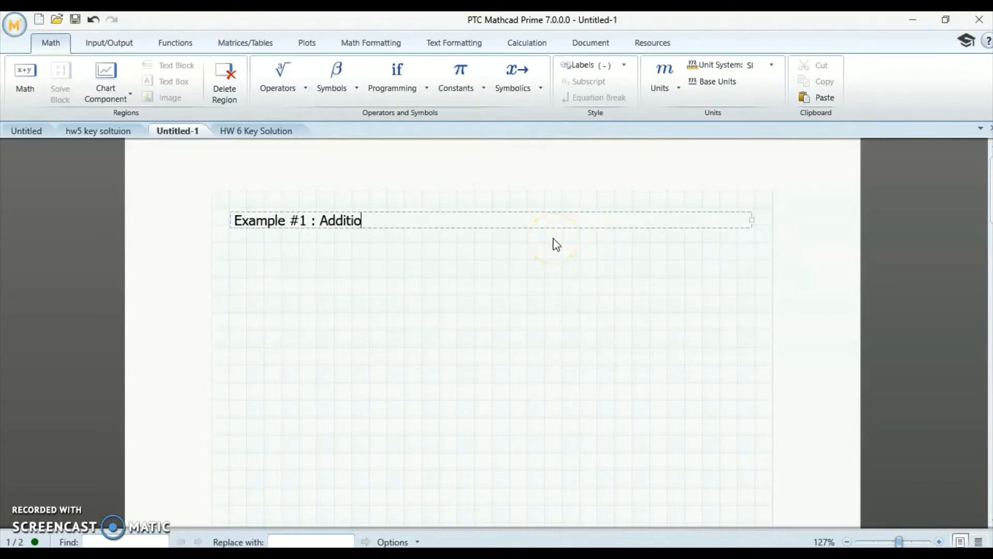
type("n Problem")
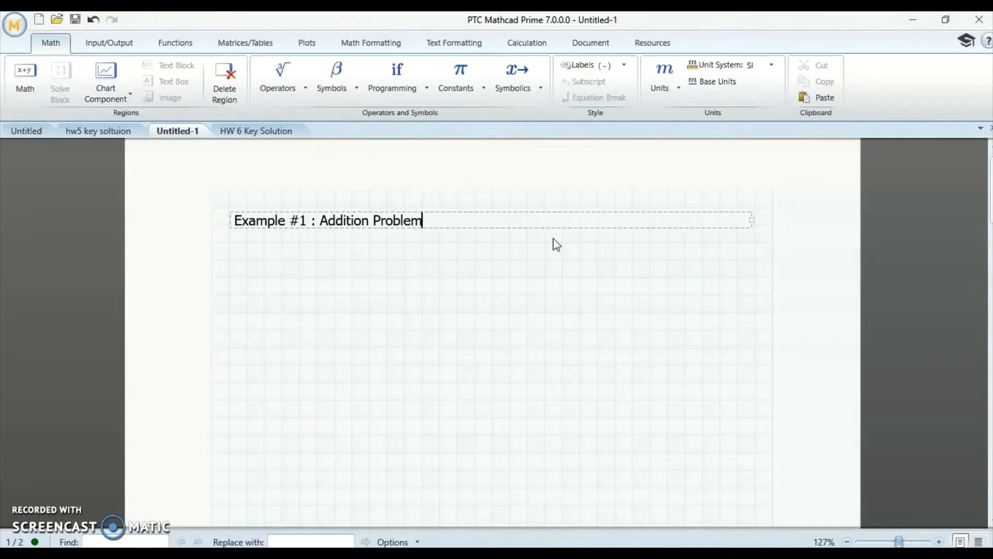
- Define the variable a as 5 beneath the title, using the Definition operator
left_click(282, 260)
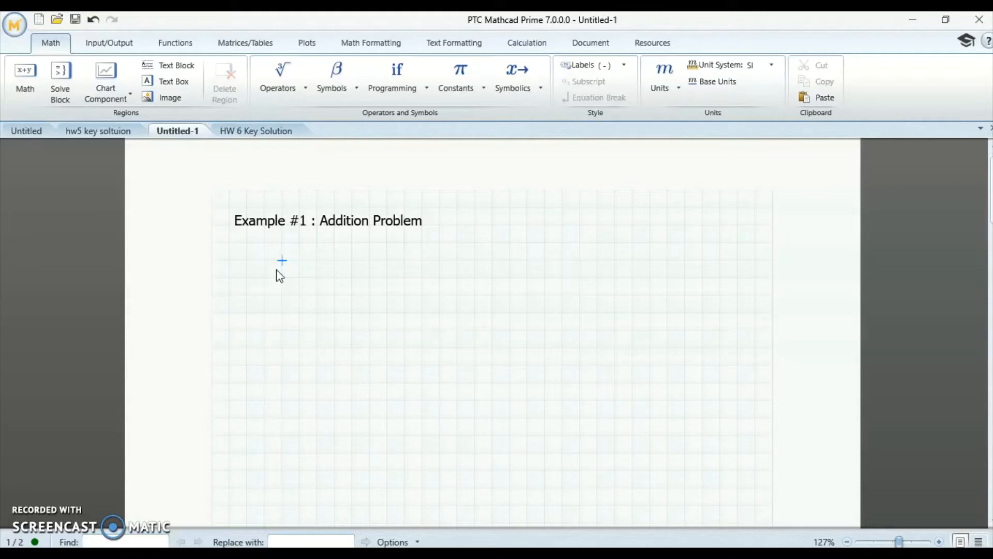
type("a")
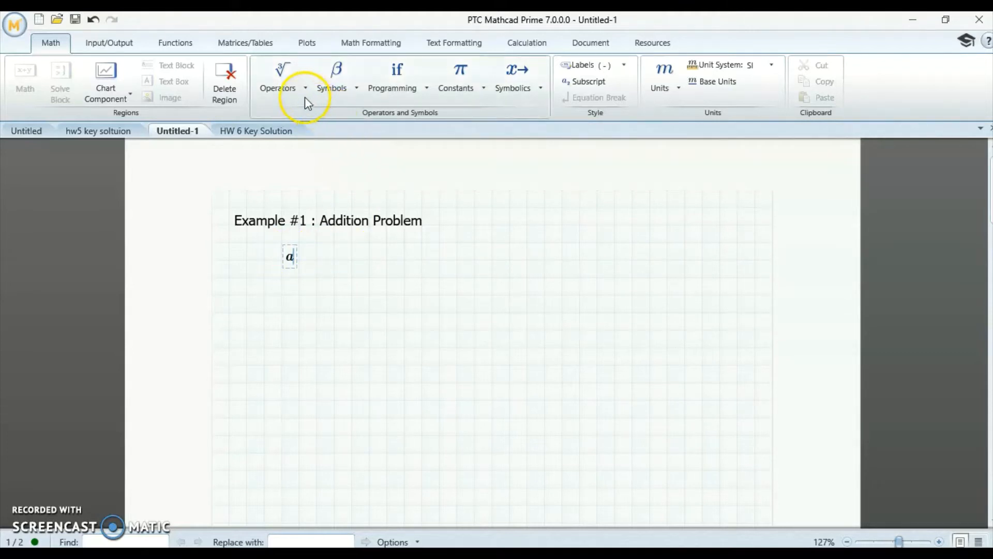
left_click(295, 87)
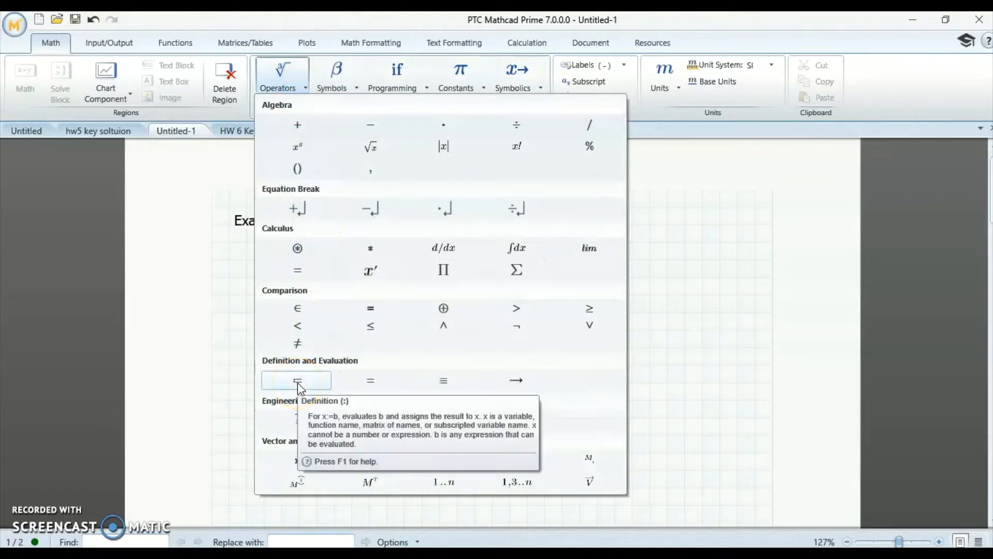
left_click(298, 383)
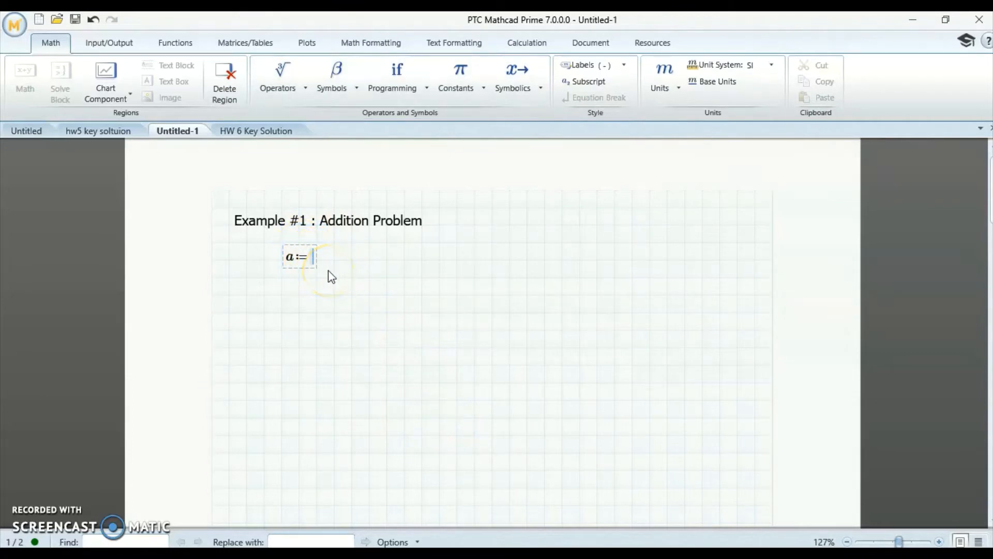
type("5")
key("Return")
key("Return")
- Define the variable b as 10 below a, and evaluate the sum a+b underneath
type(":=10")
key("Return")
key("Return")
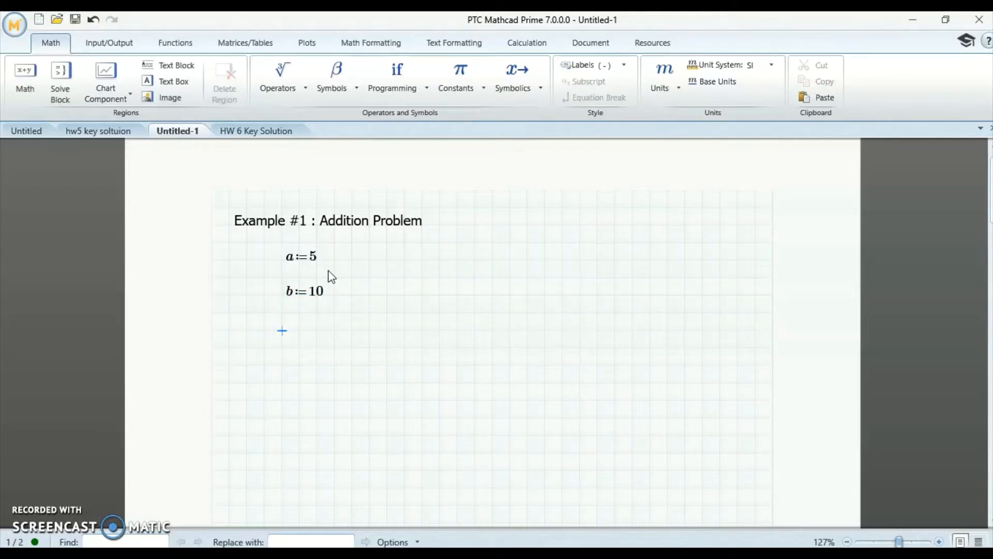
type("a+")
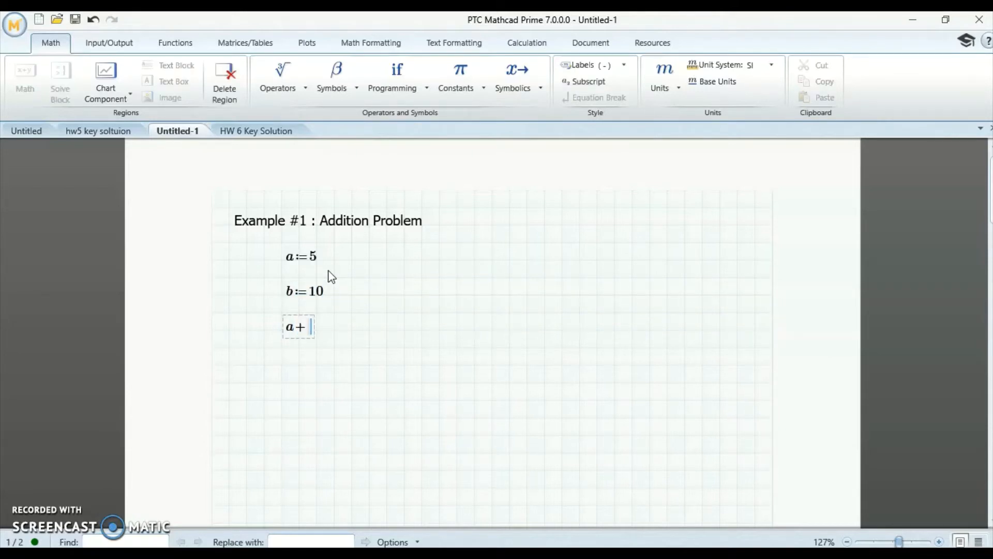
type("b=15")
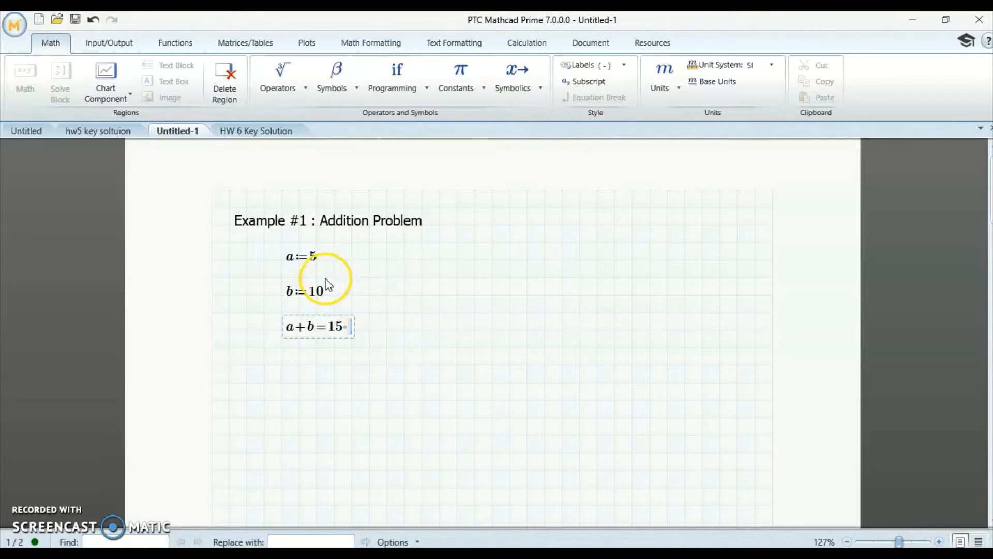
- Add the unit ft to the values of both a and b
left_click(316, 257)
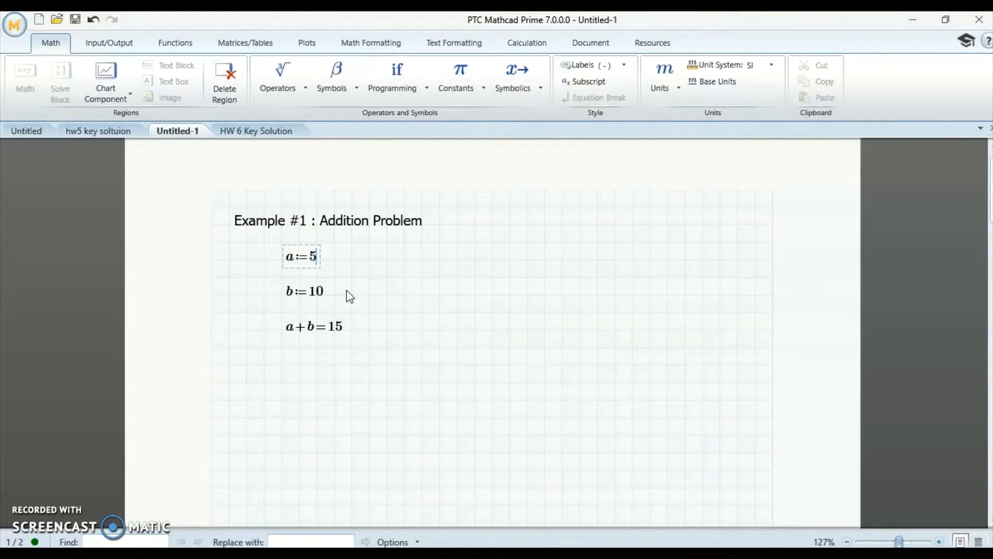
type("ft")
left_click(352, 287)
left_click(323, 291)
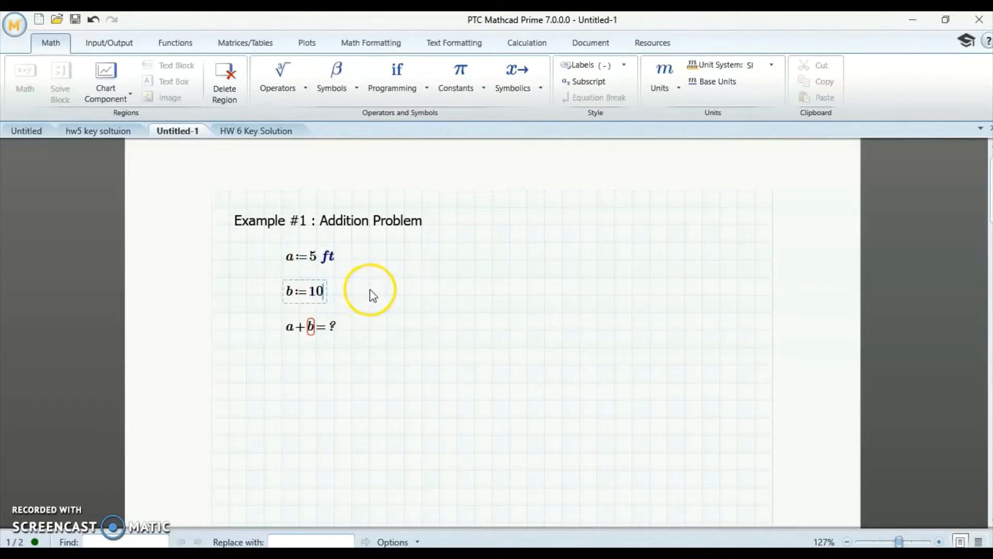
type("ft")
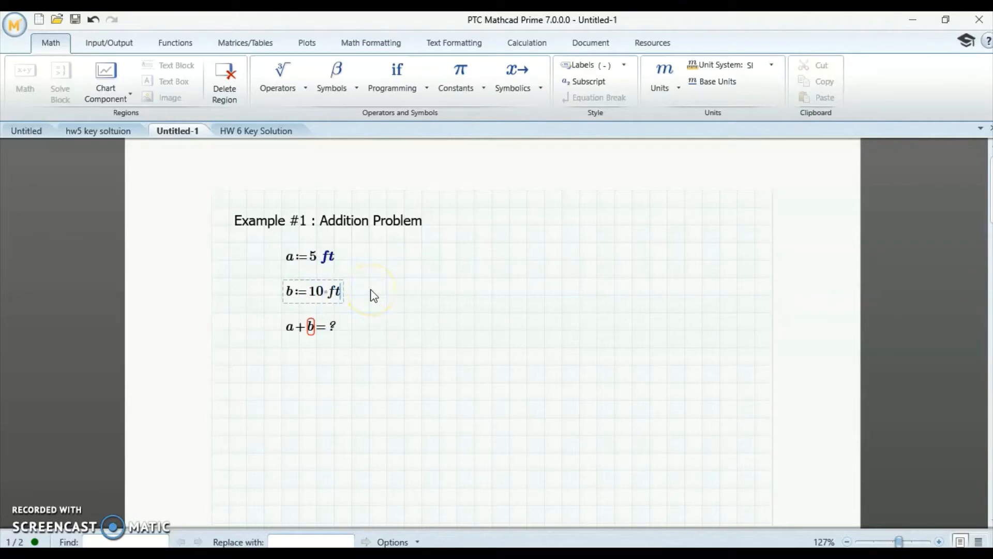
- Change the worksheet's unit system to USCS for the a+b result
left_click(342, 328)
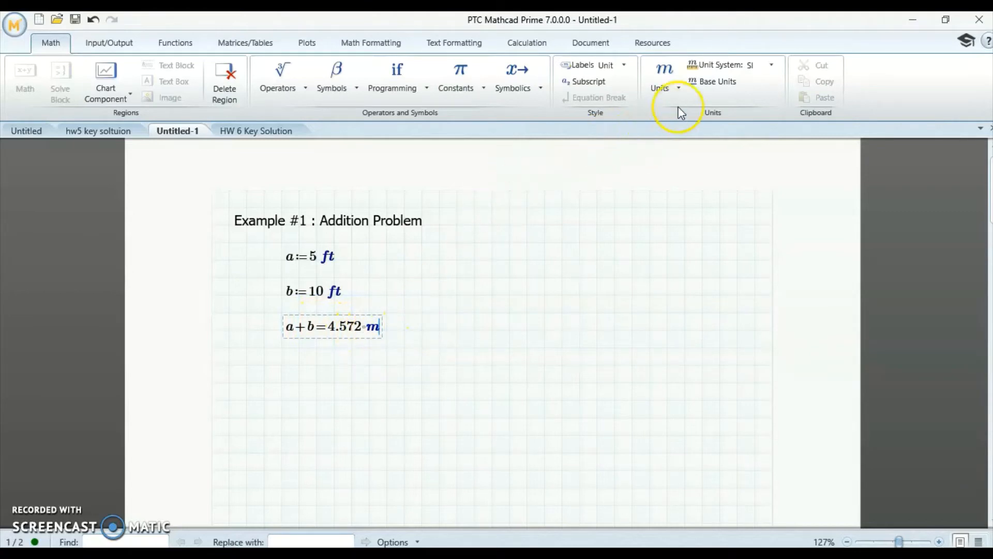
left_click(740, 66)
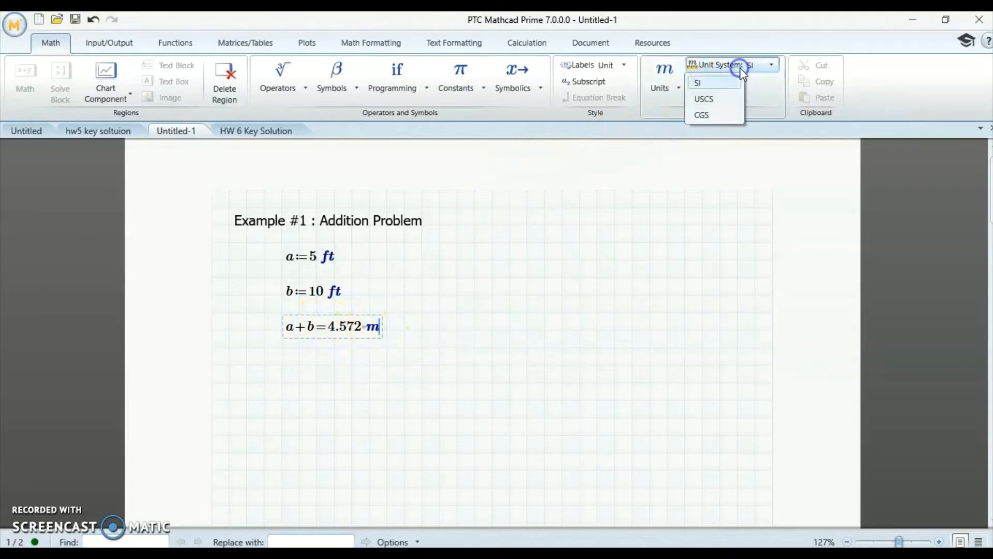
left_click(718, 98)
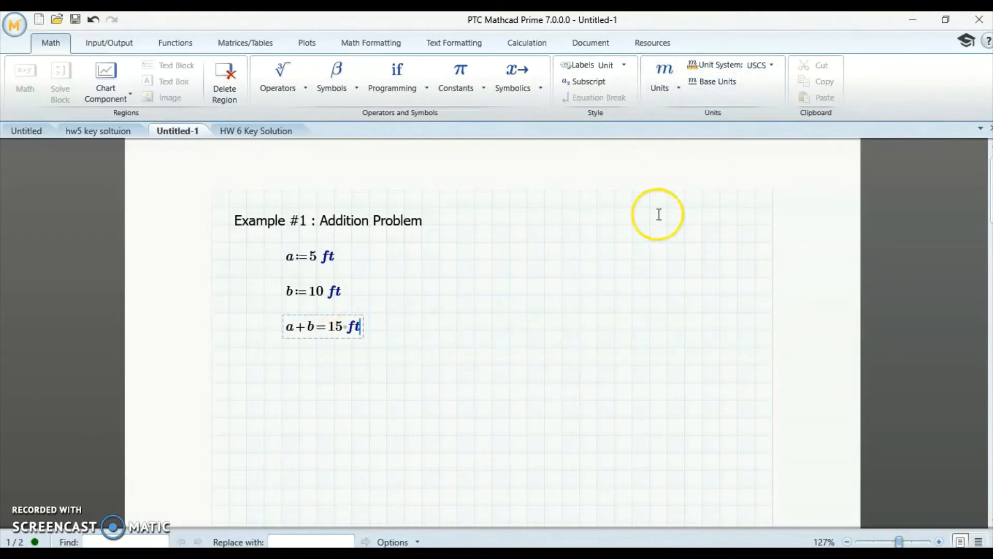
- Replace the unit of the a+b result with in
left_click(723, 59)
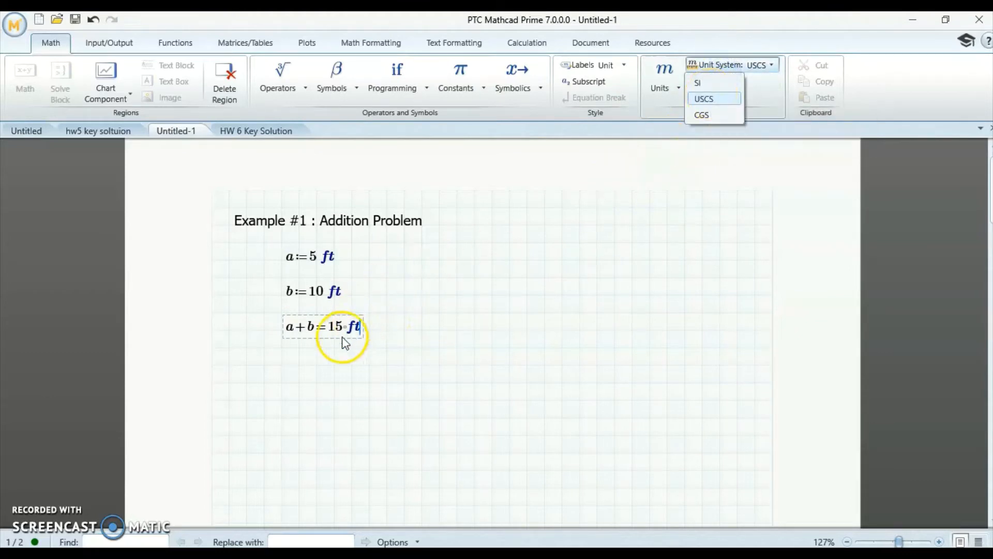
left_click(360, 328)
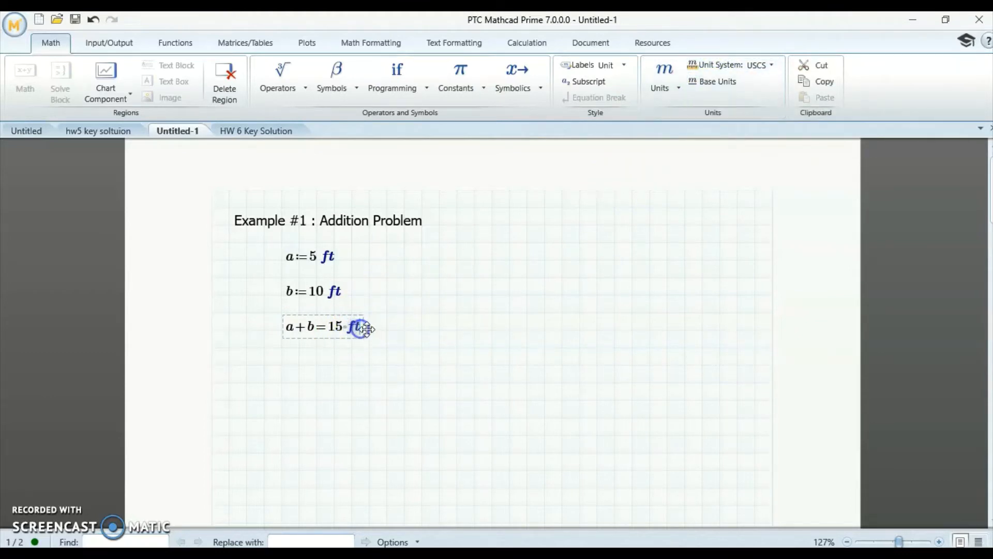
double_click(356, 327)
left_click(360, 334)
key("BackSpace")
key("BackSpace")
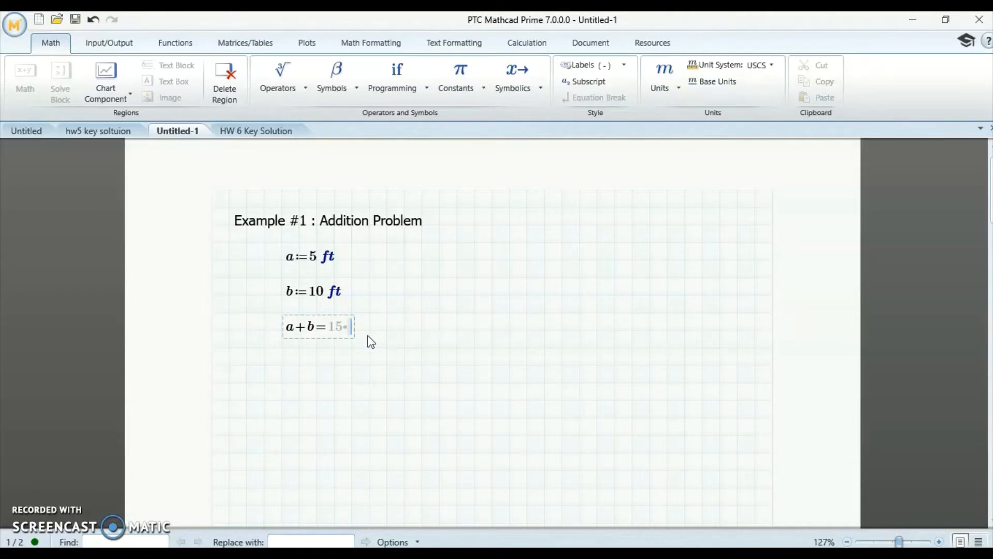
type("in")
key("Return")
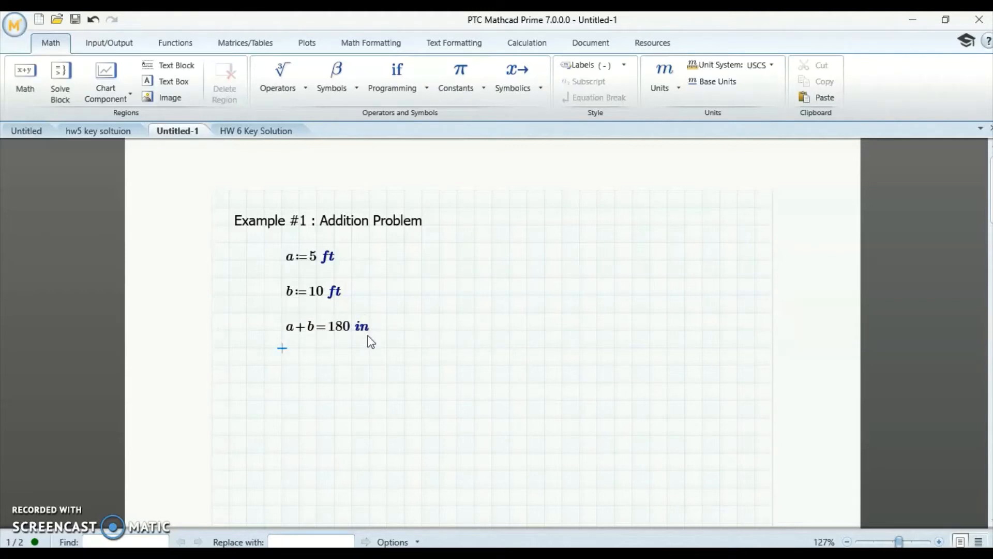
- Replace the unit of the a+b result with cm
left_click(352, 327)
double_click(365, 332)
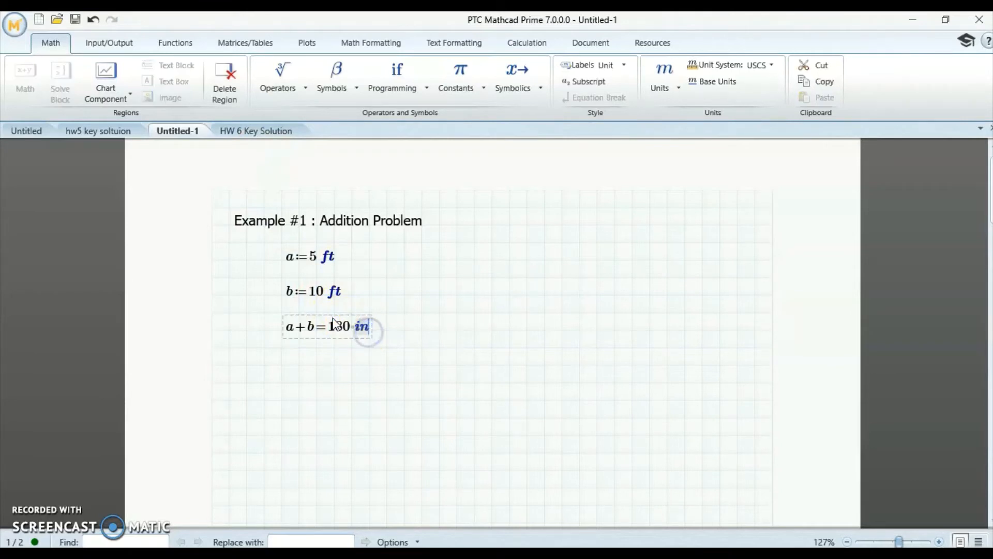
type("cm")
key("Return")
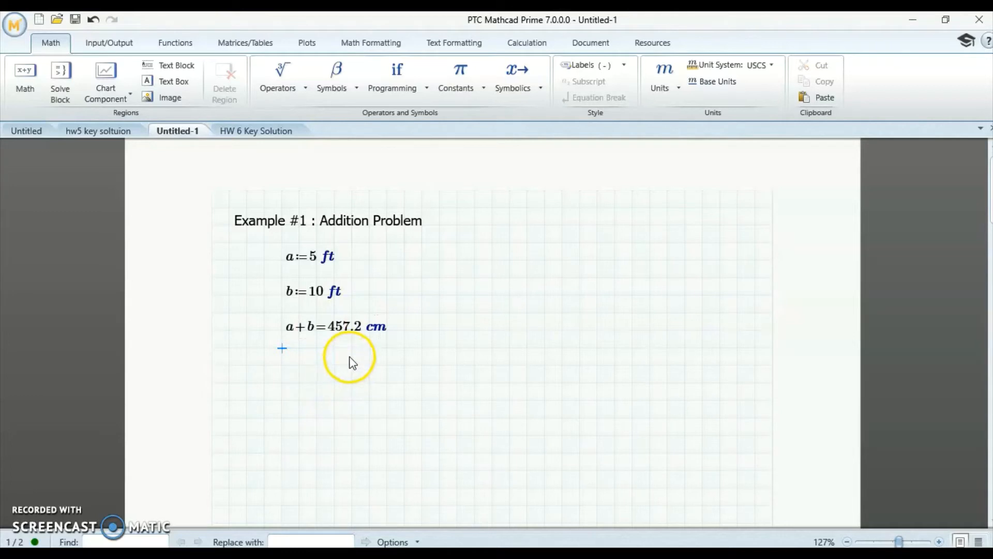
- Copy the "Example #1 : Addition Problem" title and paste it below the a+b result, aligned with the original title
scroll(311, 357, "down", 1)
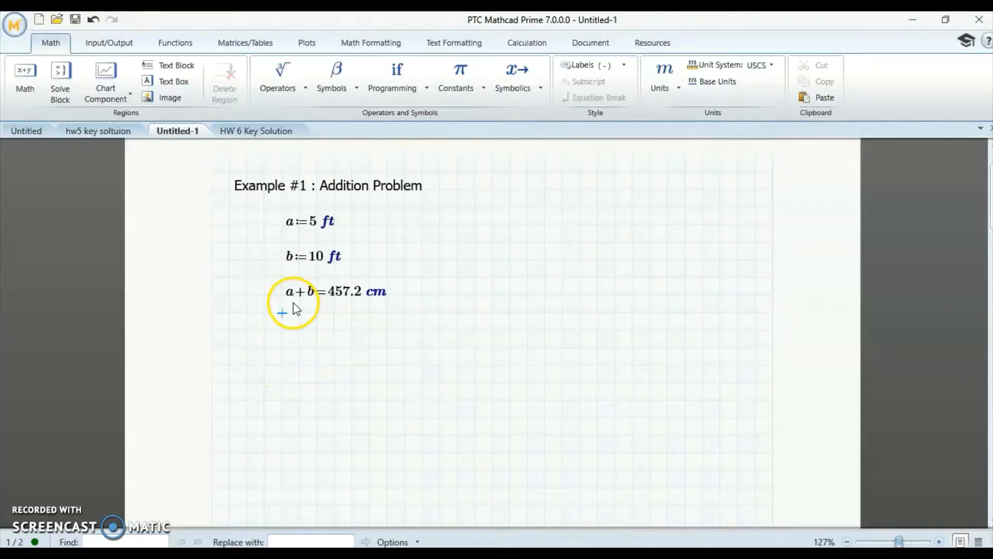
scroll(292, 308, "down", 1)
scroll(289, 310, "up", 2)
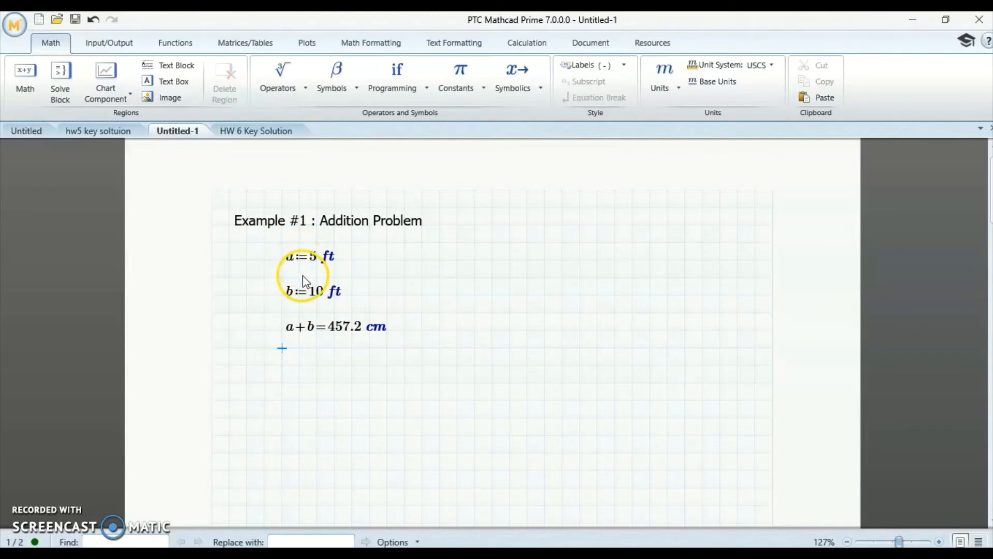
left_click(284, 230)
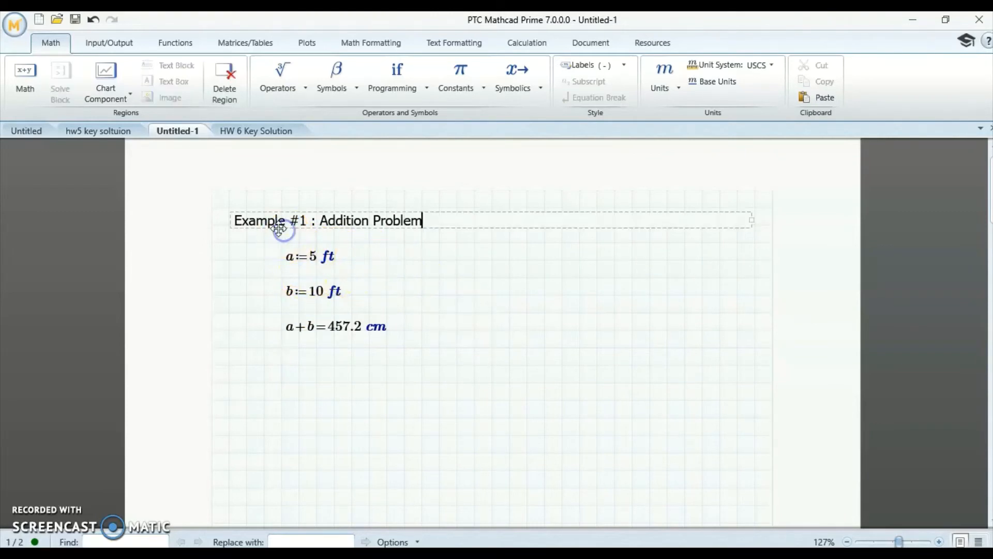
left_click(280, 230)
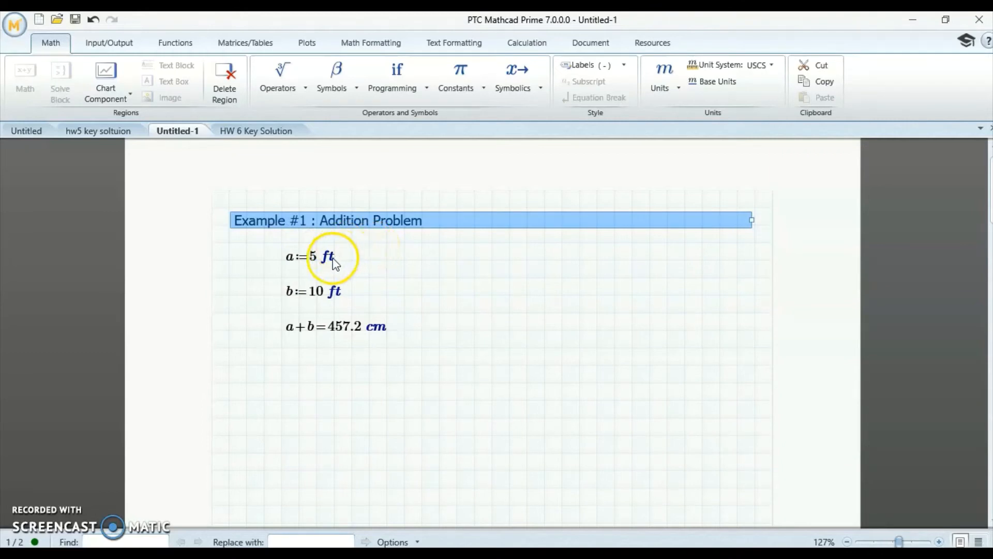
left_click(234, 372)
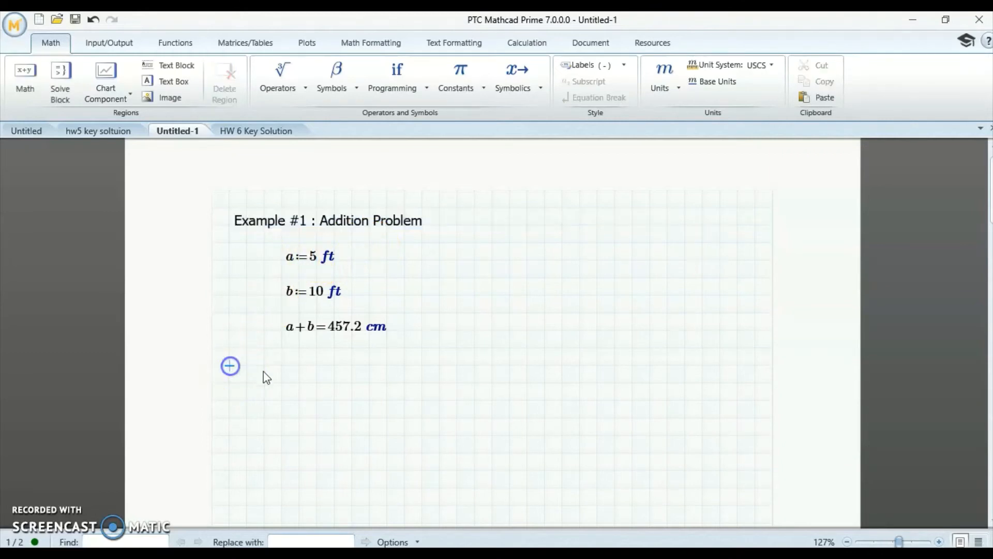
type("Example #1 : Addition Problem")
- Edit the copied title to read "Example #2 : Solve for x"
left_click(305, 363)
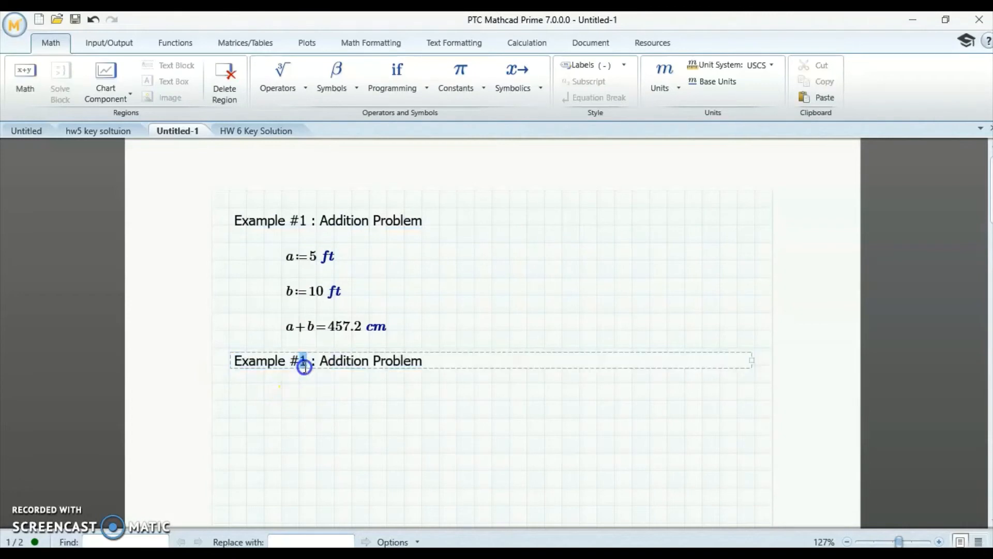
type("2")
left_click_drag(320, 363, 460, 377)
type("So")
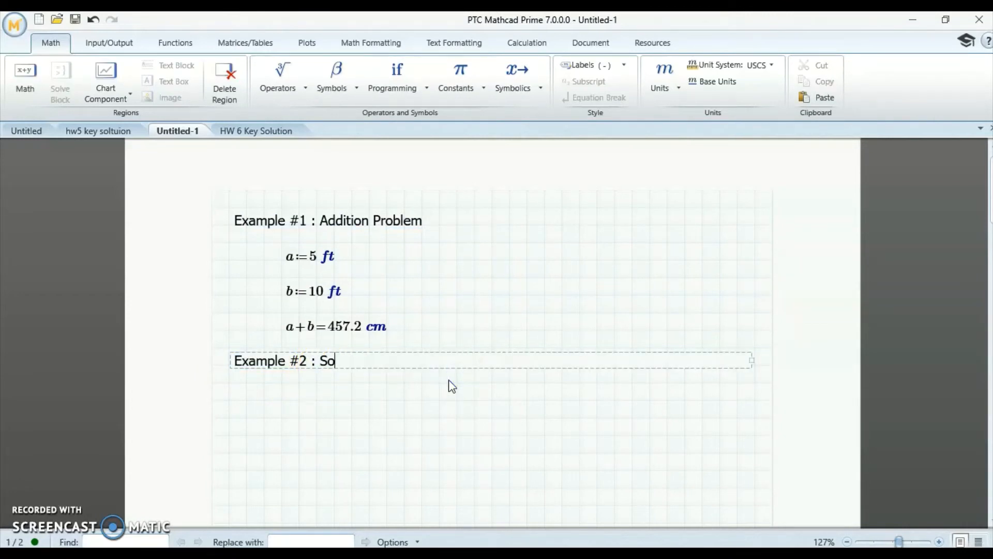
type("lve for x")
left_click(324, 406)
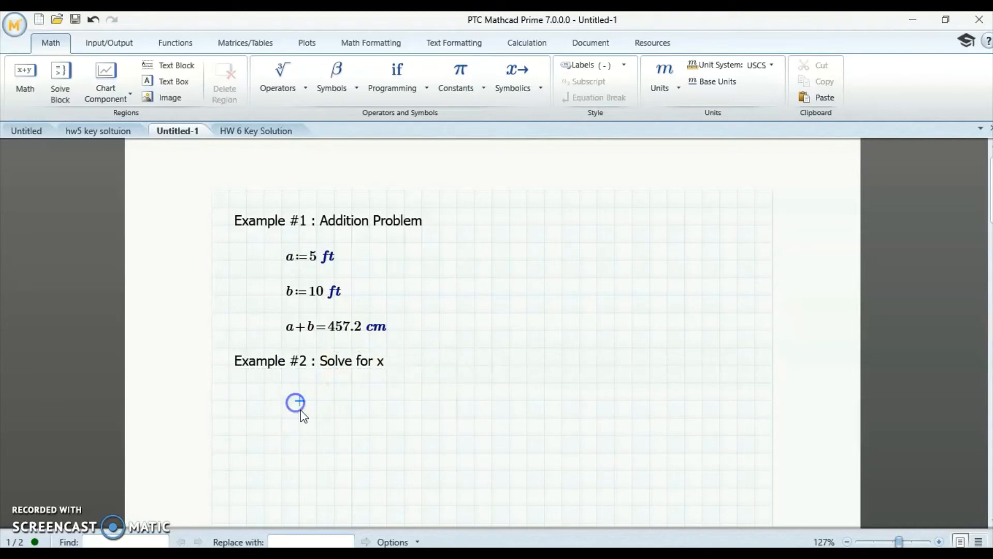
- Enter the equation x²+5x+3=0 below the Example #2 title, using the comparison equals operator
left_click(283, 400)
type("x")
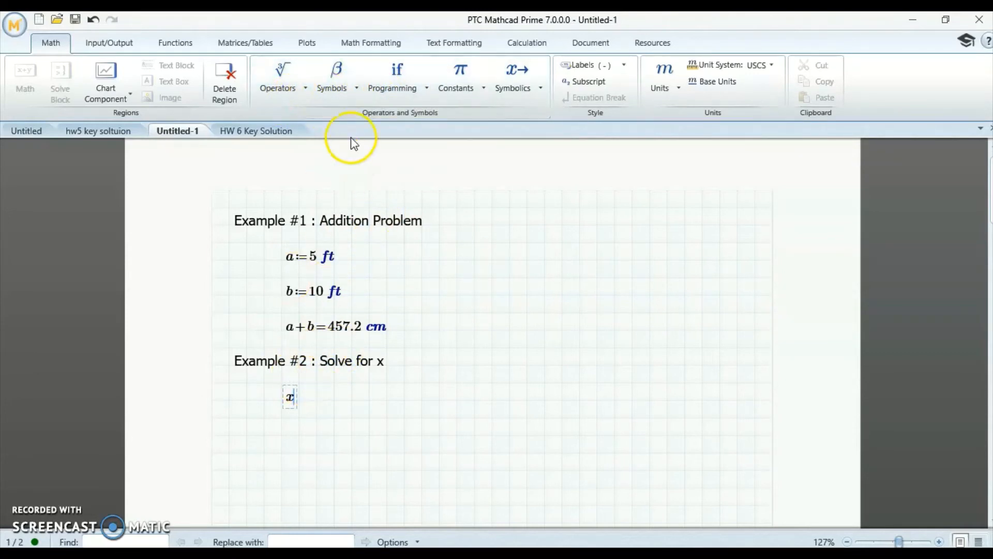
left_click(293, 91)
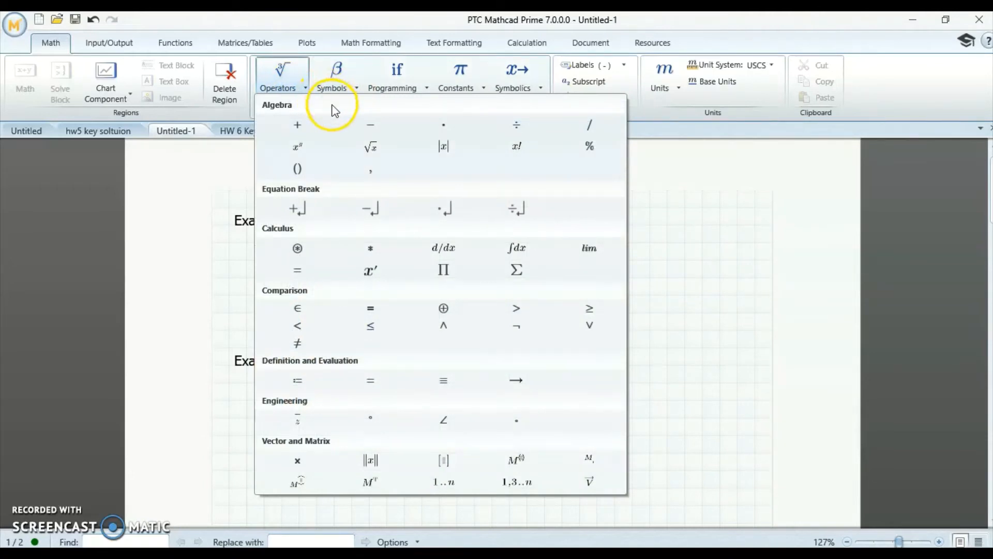
left_click(298, 146)
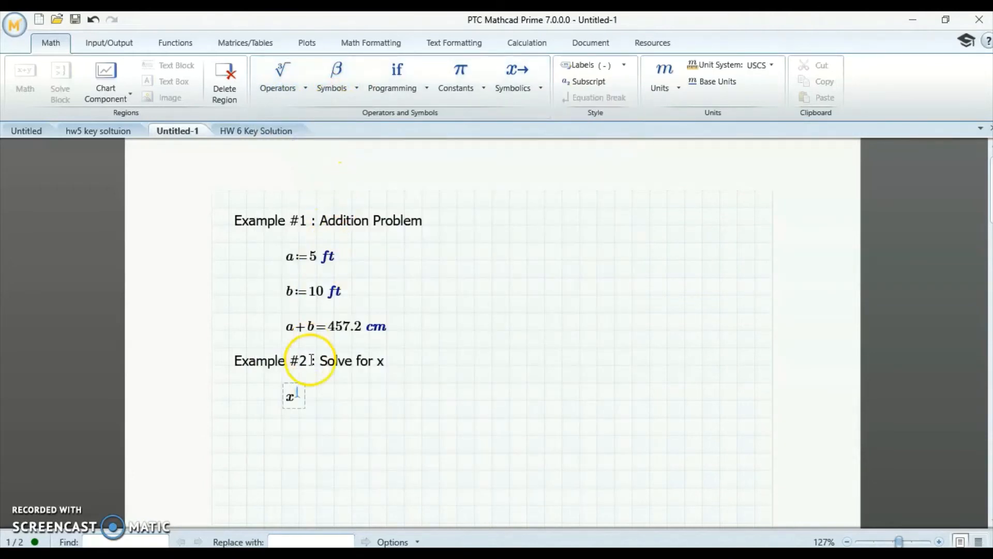
type("2")
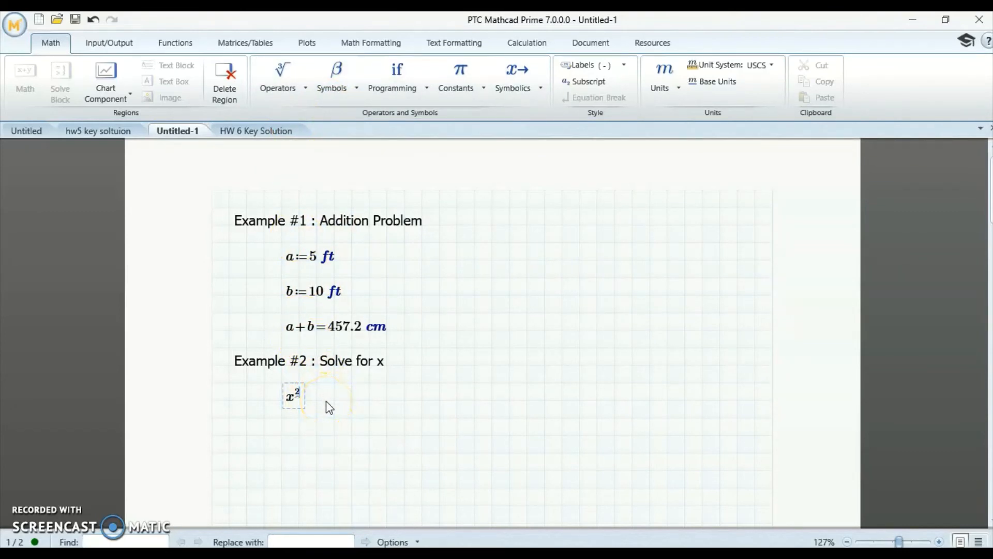
key("Right")
type("+5x+3")
left_click(301, 90)
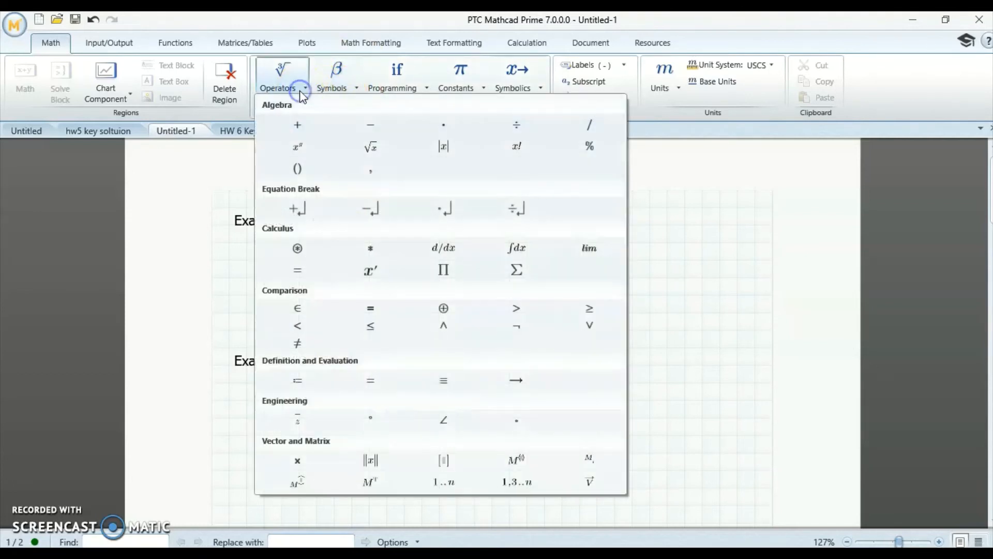
left_click(377, 310)
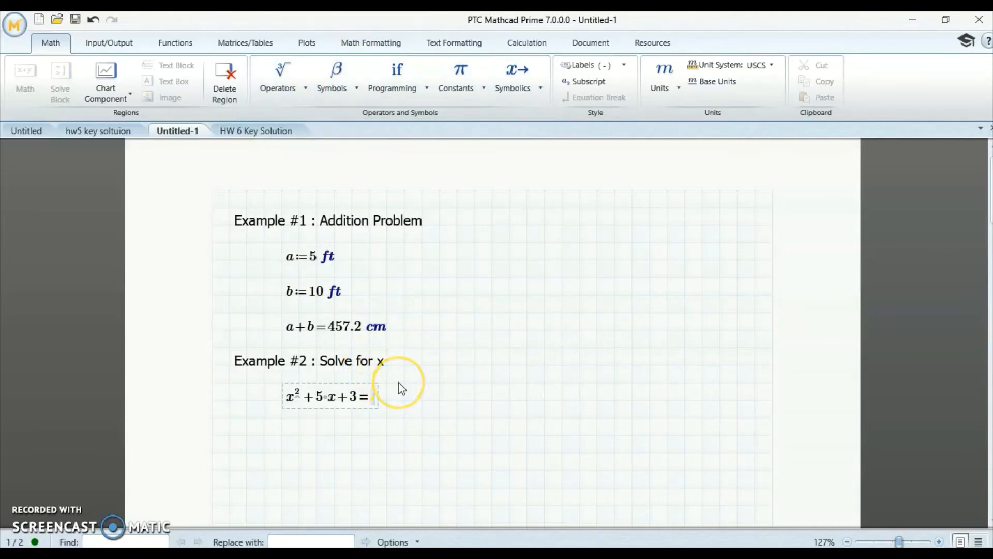
type("0")
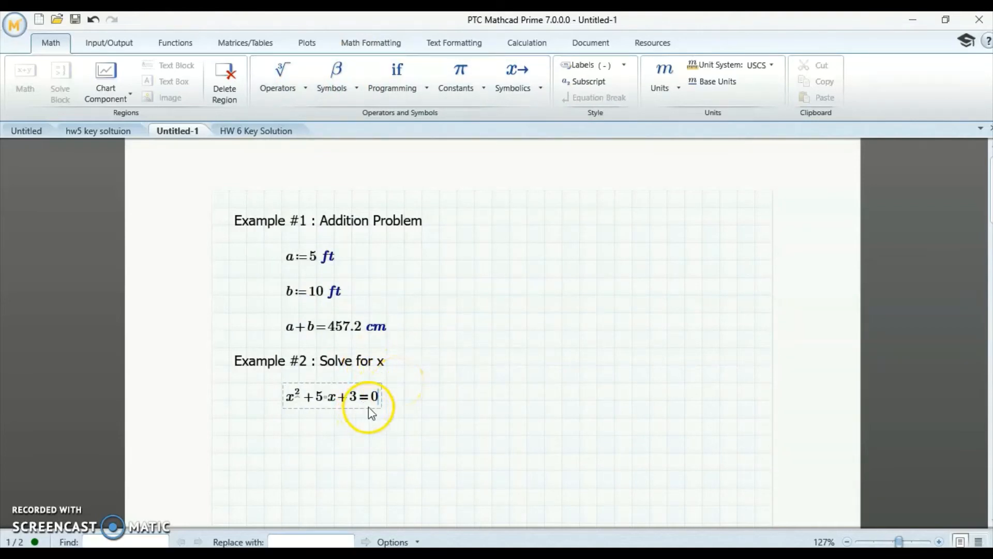
- Solve the equation symbolically for x and evaluate the resulting roots numerically
left_click(530, 84)
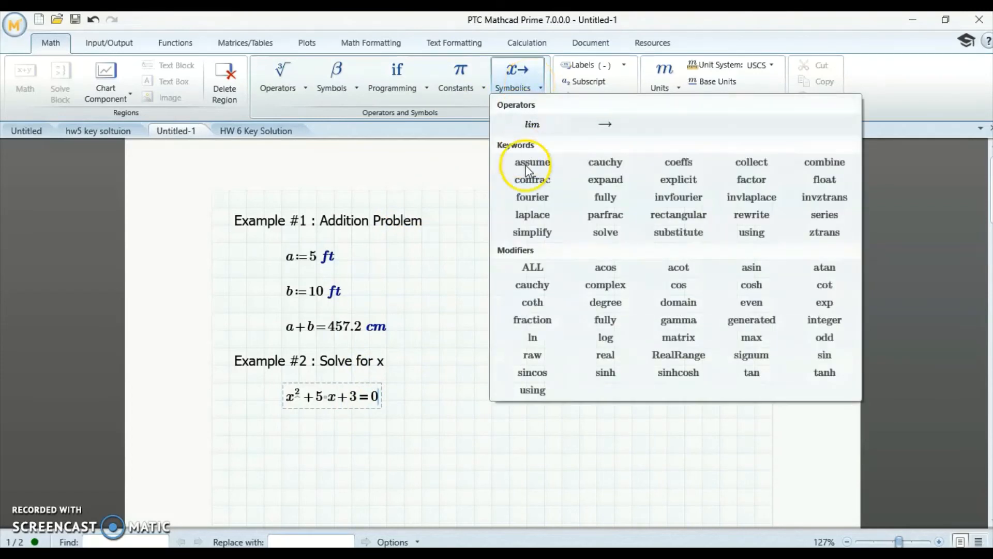
left_click(605, 232)
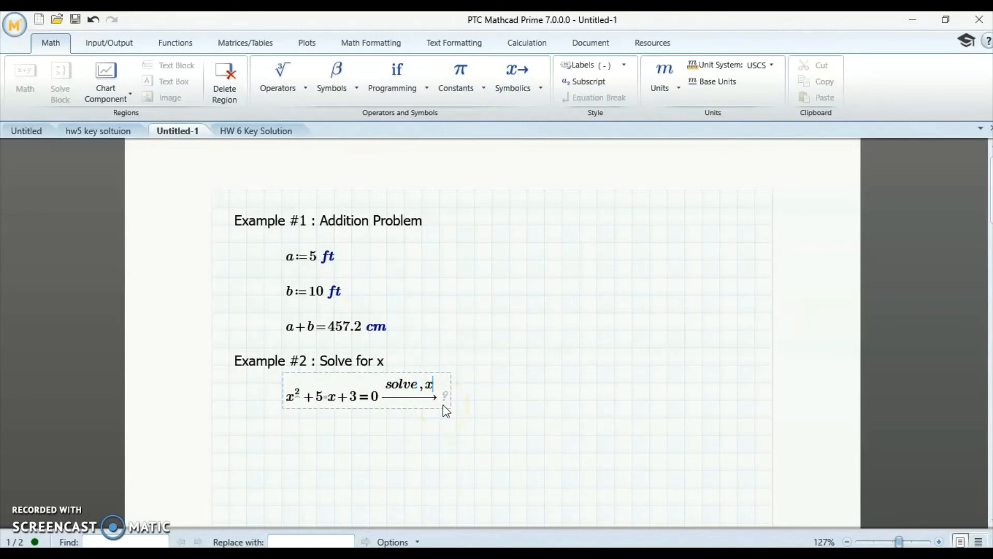
key("Return")
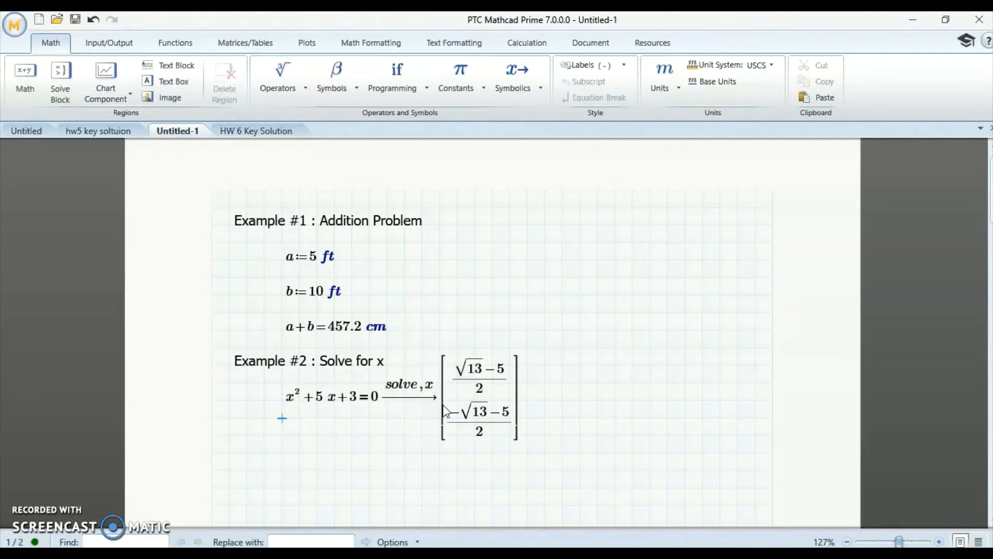
left_click(520, 399)
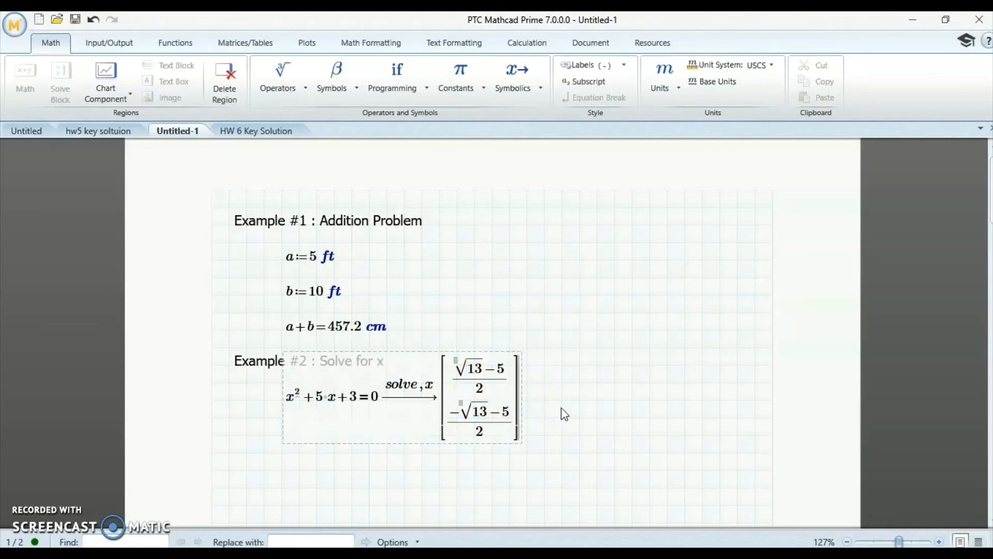
type("= [−0.697 ; −4.303")
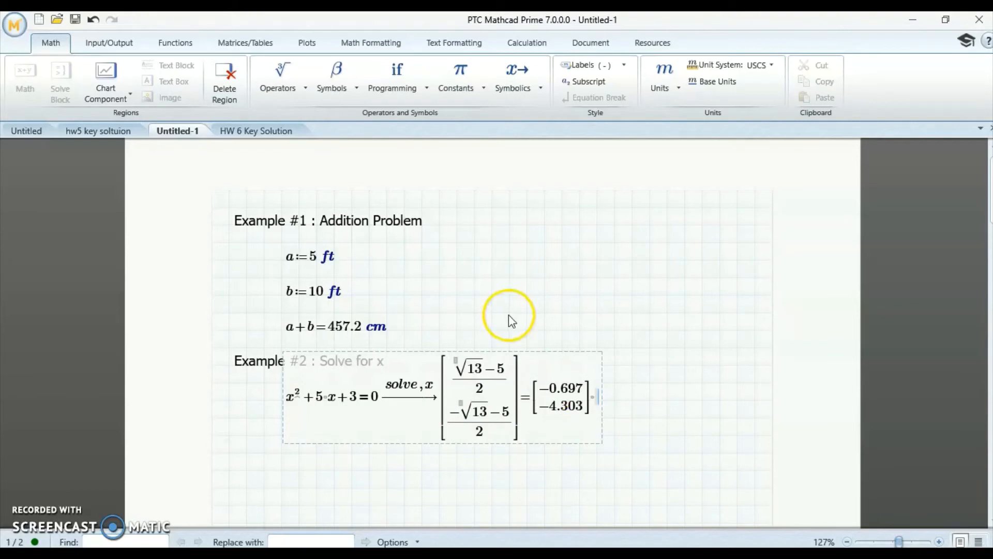
- Move the solved equation slightly down and to the right so it clears the Example #2 title
left_click(391, 444)
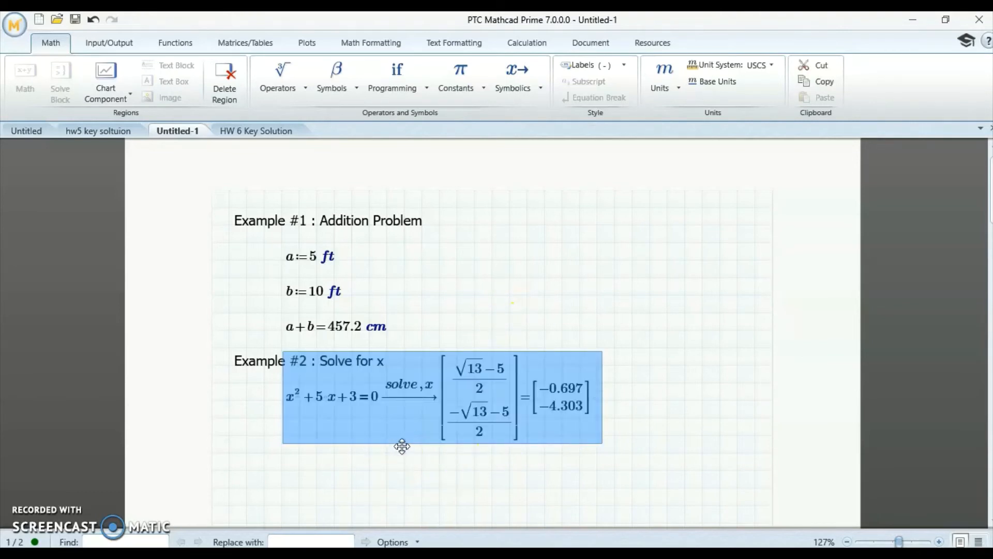
left_click_drag(401, 446, 430, 473)
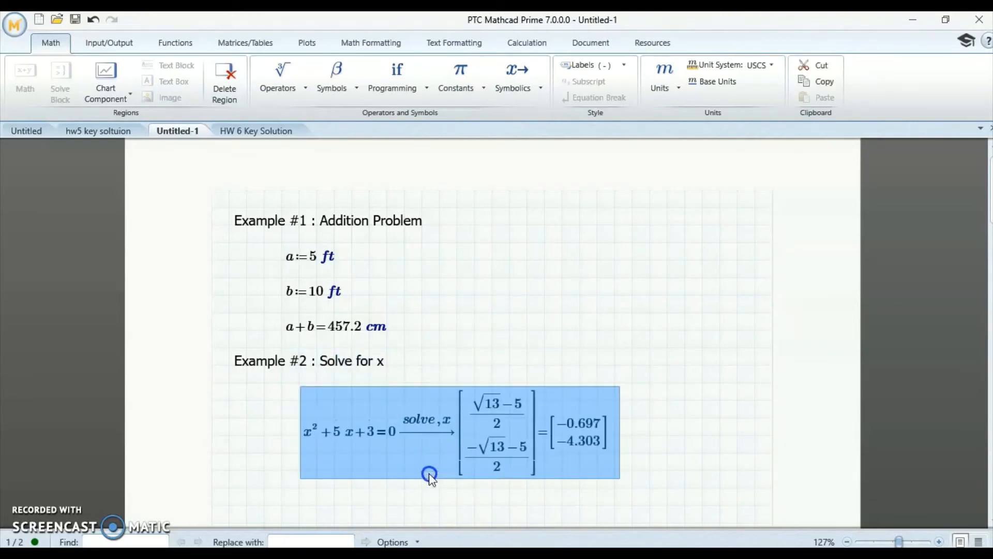
scroll(465, 398, "down", 3)
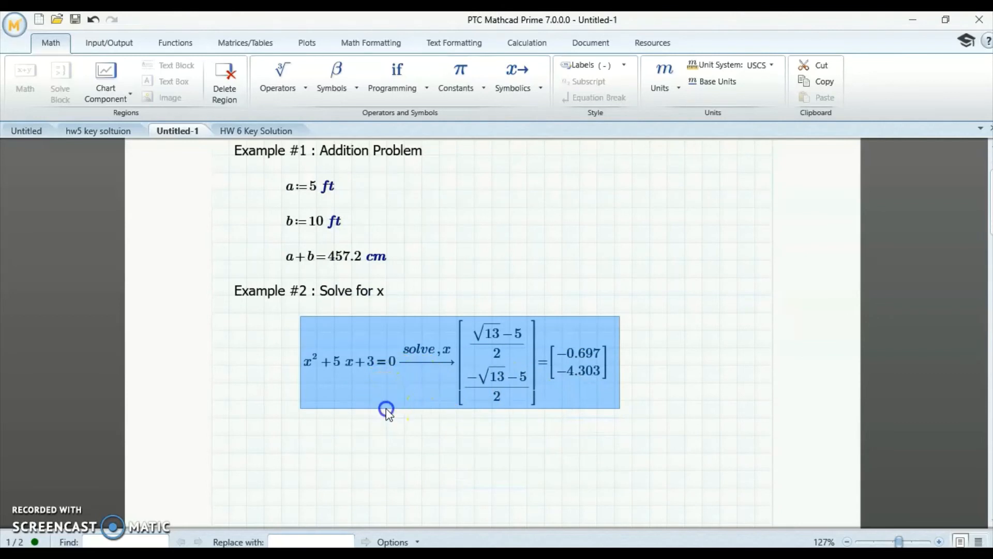
left_click(728, 404)
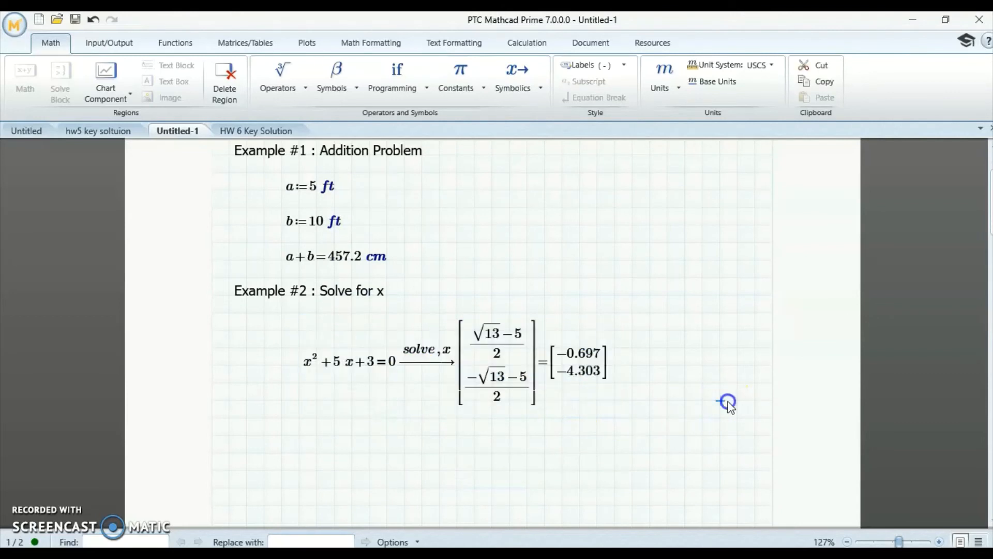
- Copy the solved equation and paste the duplicate directly below it
left_click(398, 382)
left_click(379, 413)
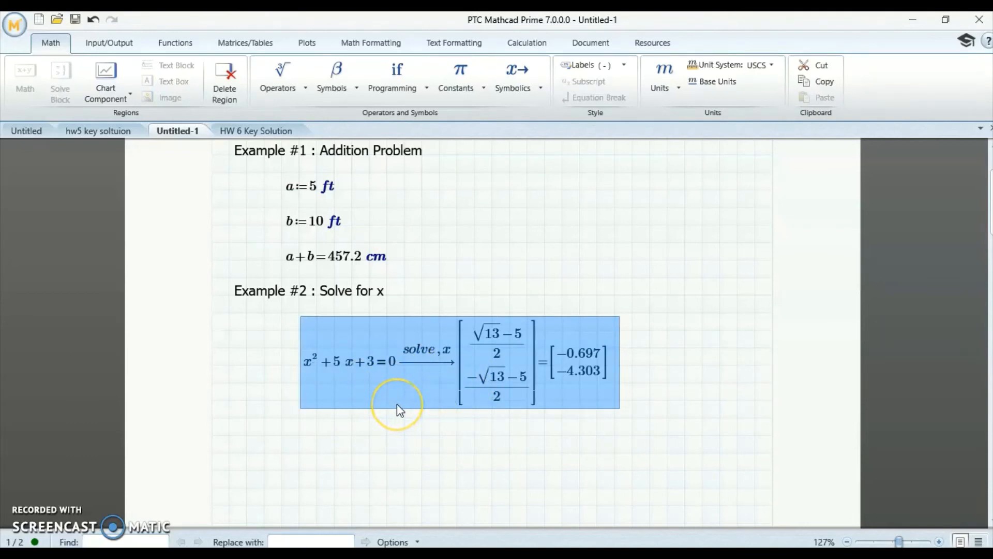
left_click(305, 432)
key("ctrl+v")
- Change the duplicated equation to x²+12x−5=0 and move it slightly lower, away from the first solution
left_click(337, 429)
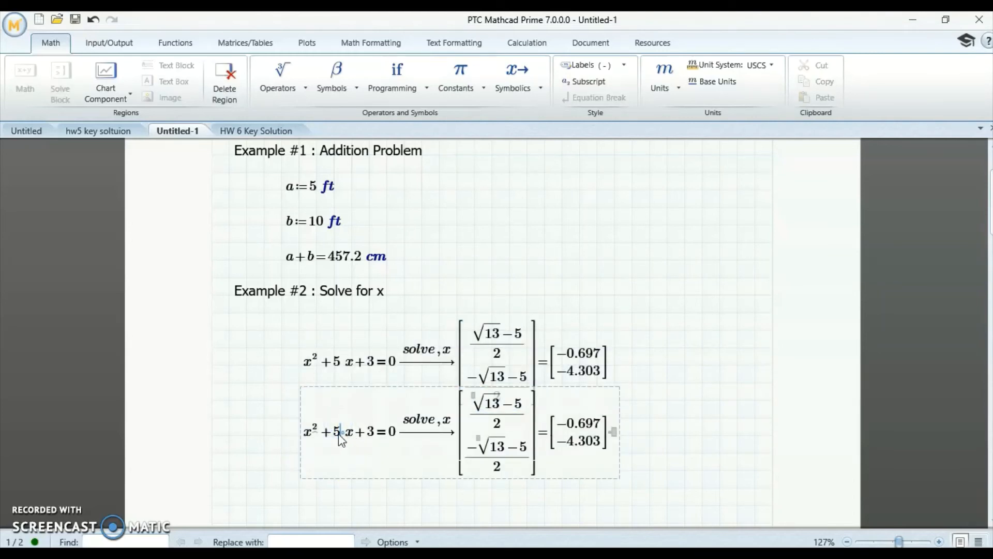
key("BackSpace")
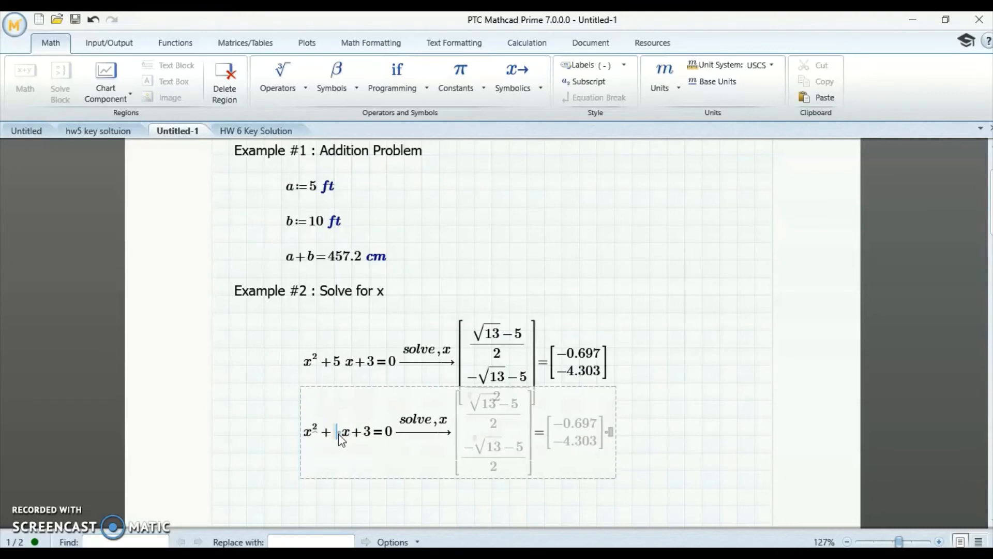
type("12")
key("Delete")
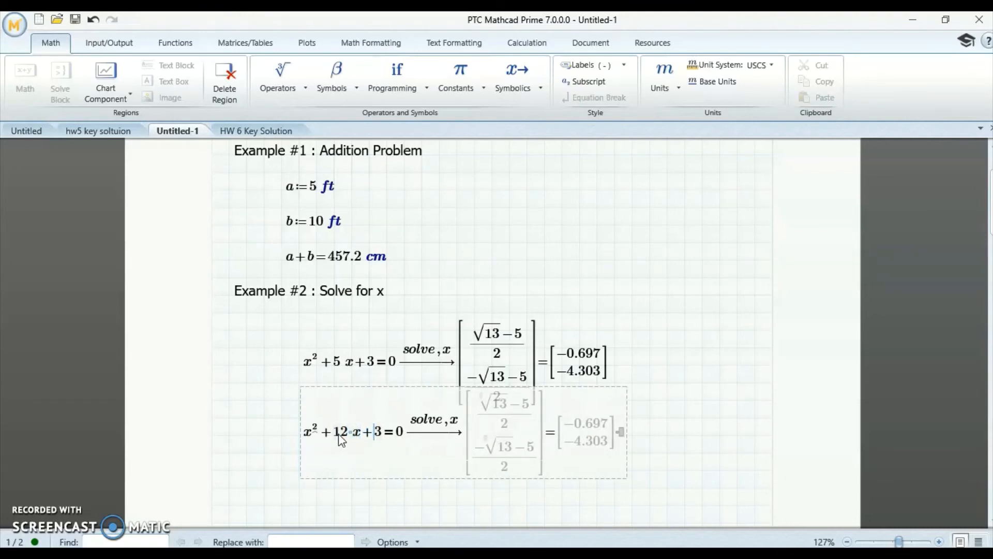
type("-")
key("Right")
key("BackSpace")
type("5")
key("Return")
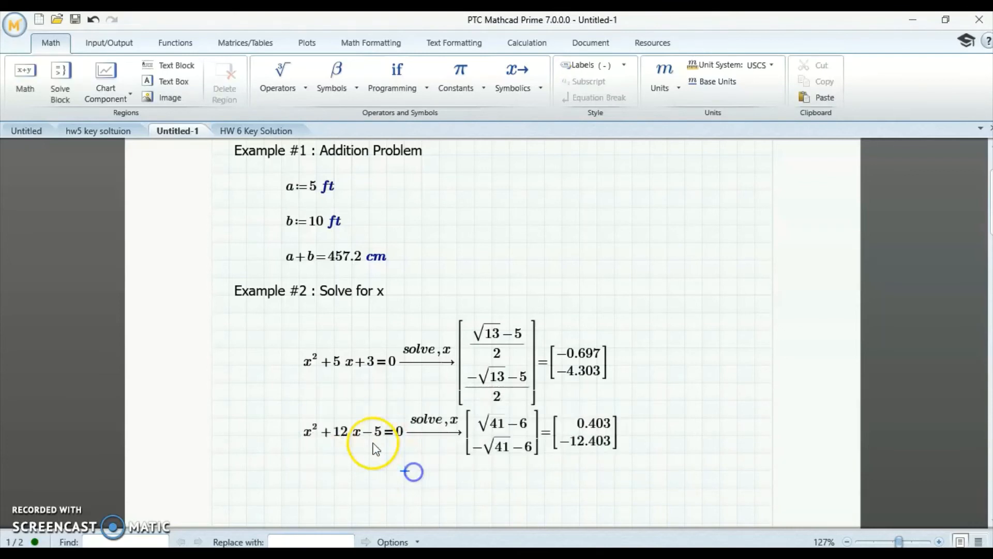
left_click(372, 443)
left_click_drag(345, 486, 345, 479)
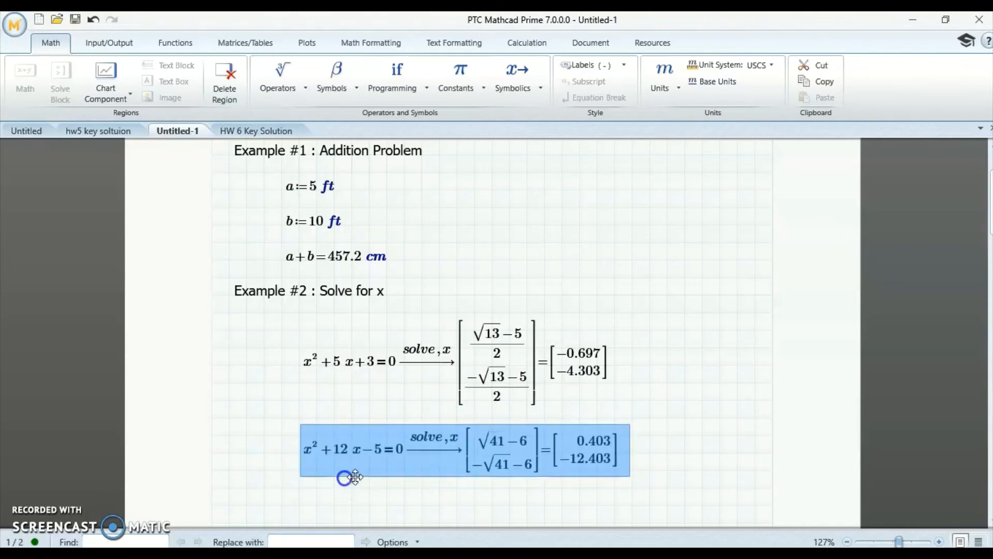
scroll(321, 377, "down", 2)
scroll(322, 377, "up", 3)
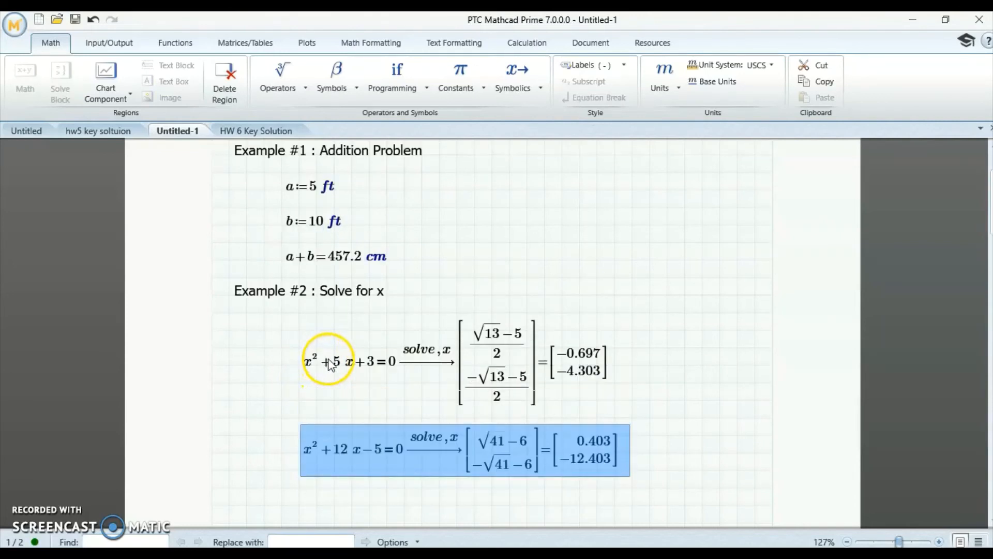
scroll(334, 346, "down", 3)
scroll(336, 343, "down", 1)
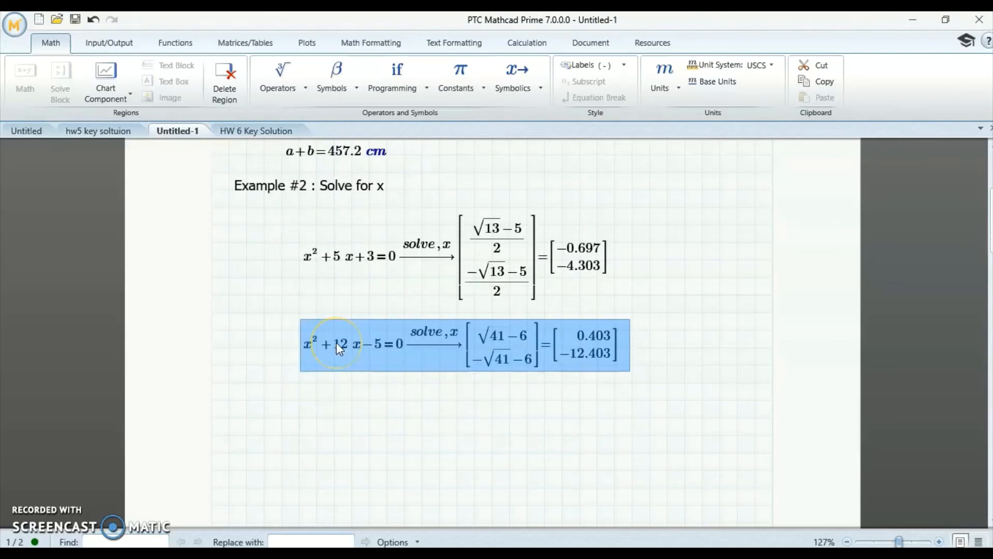
scroll(336, 342, "down", 2)
scroll(337, 343, "down", 6)
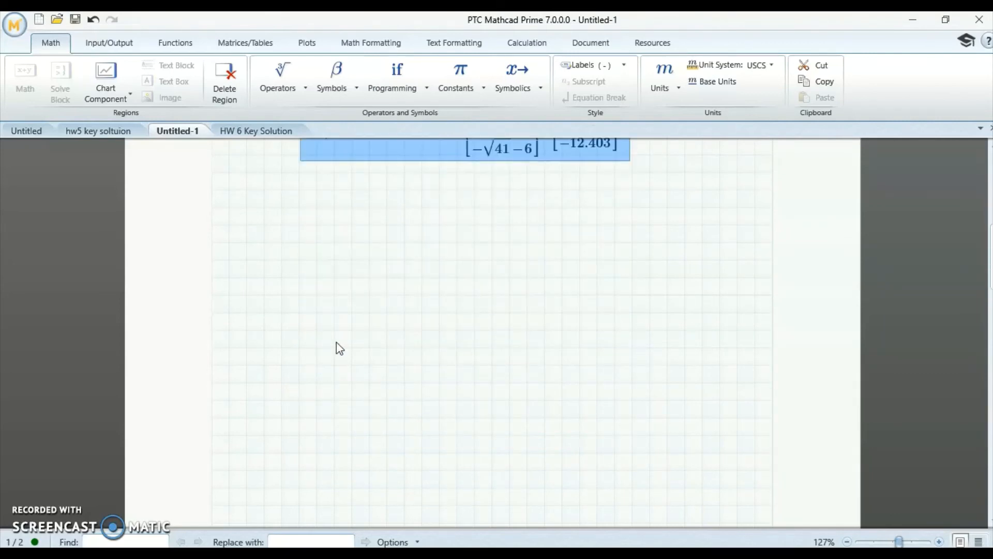
- Examine the variable definitions with units and the L_p and L_r formulas on the second page
scroll(336, 342, "down", 12)
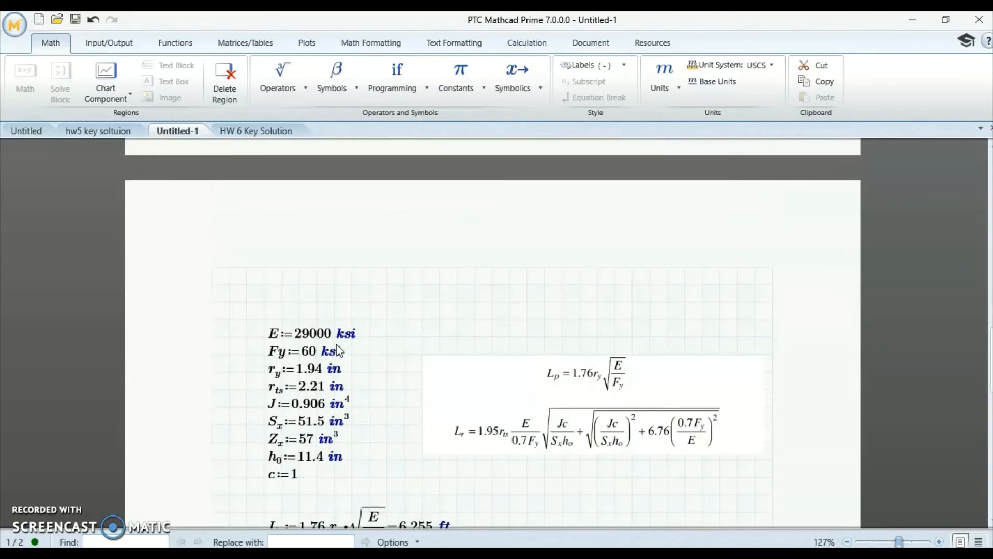
scroll(350, 321, "down", 2)
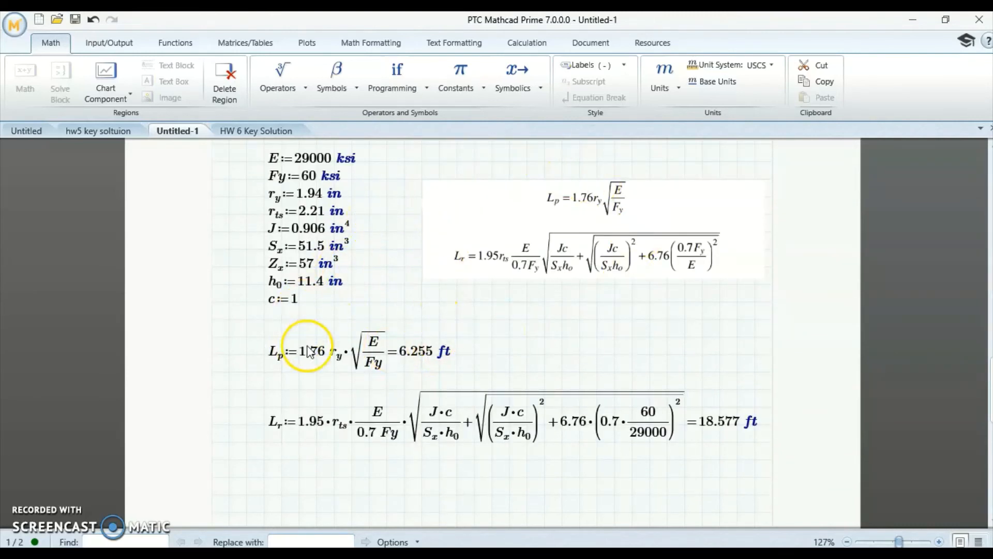
scroll(372, 377, "down", 1)
scroll(406, 357, "up", 2)
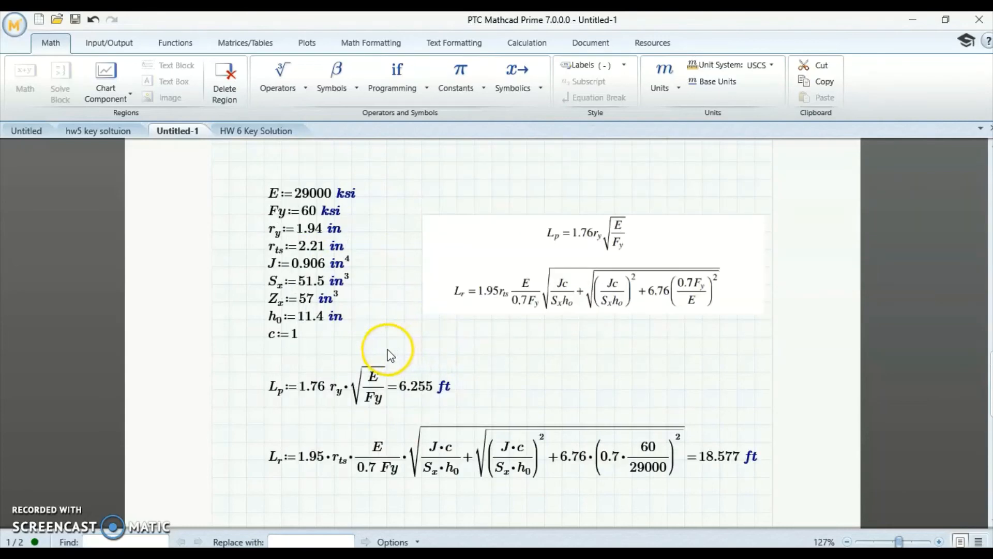
scroll(363, 383, "down", 2)
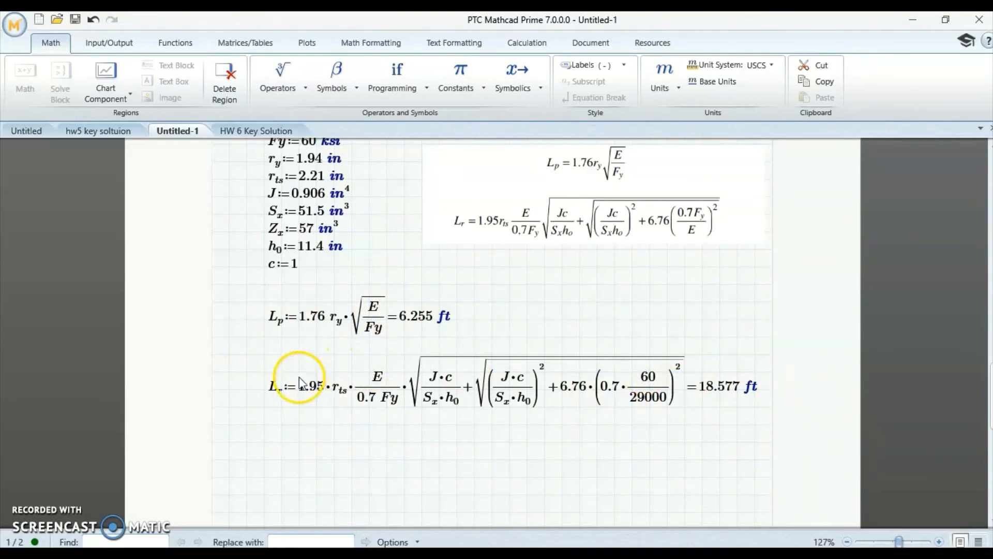
scroll(299, 334, "up", 1)
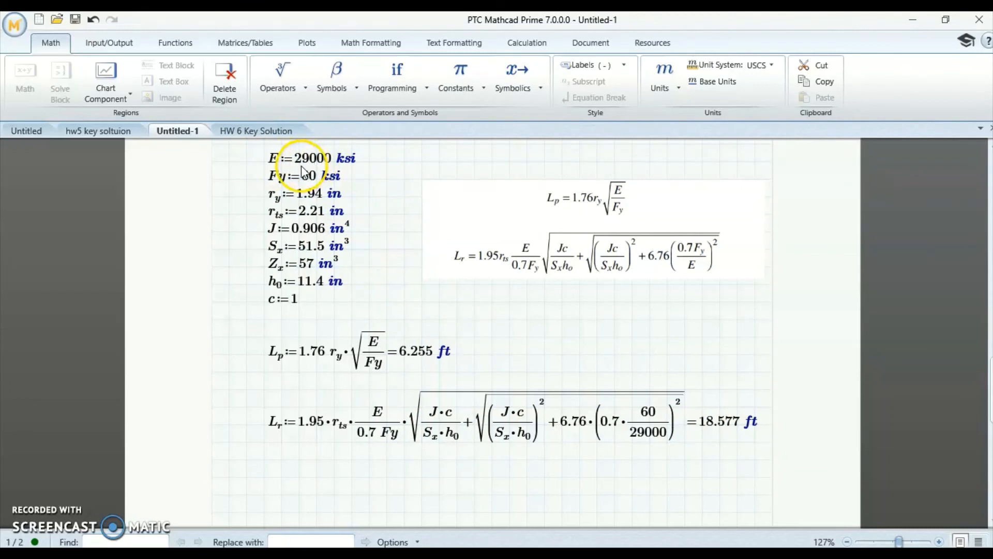
- Display the existing L_p result in metres and clear the selection of the L_r equation
left_click(354, 162)
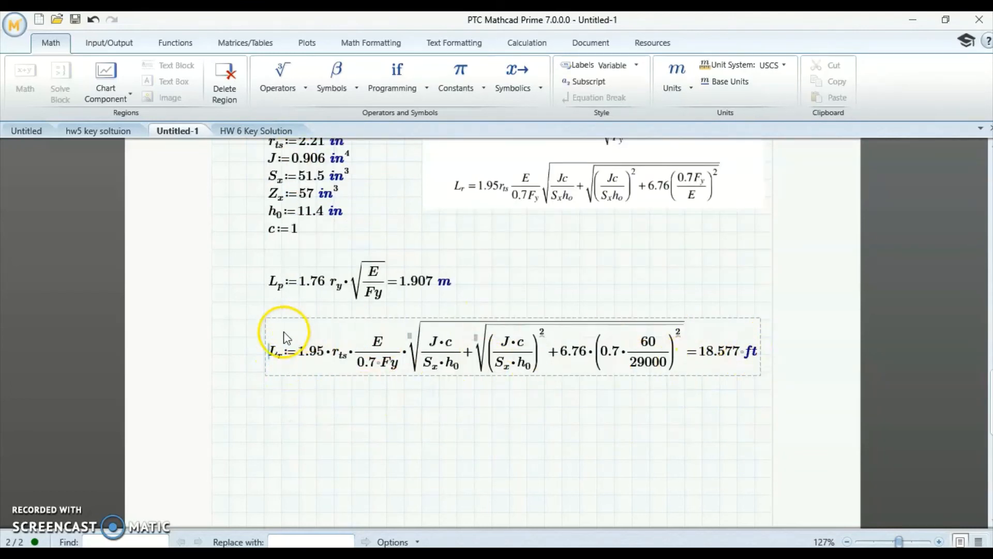
left_click(294, 382)
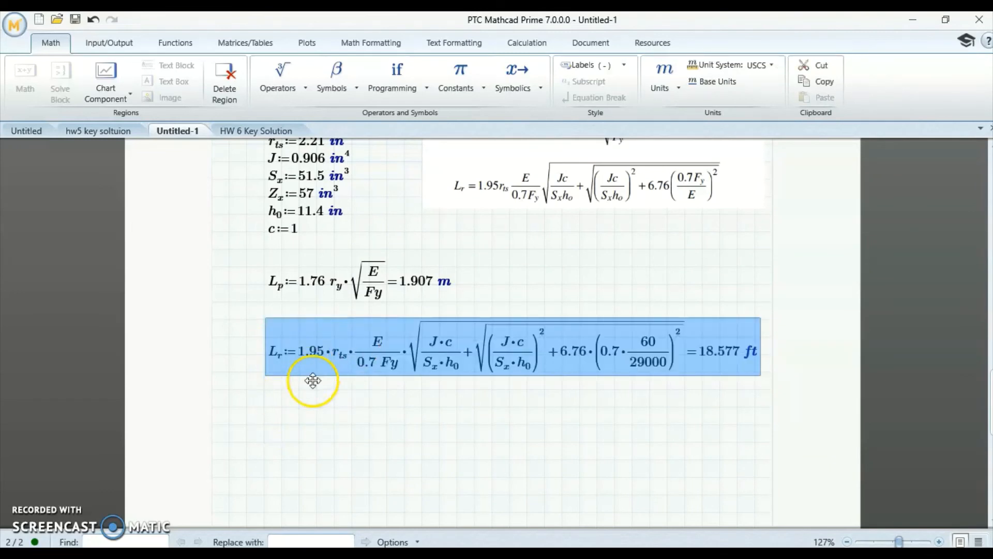
left_click(267, 411)
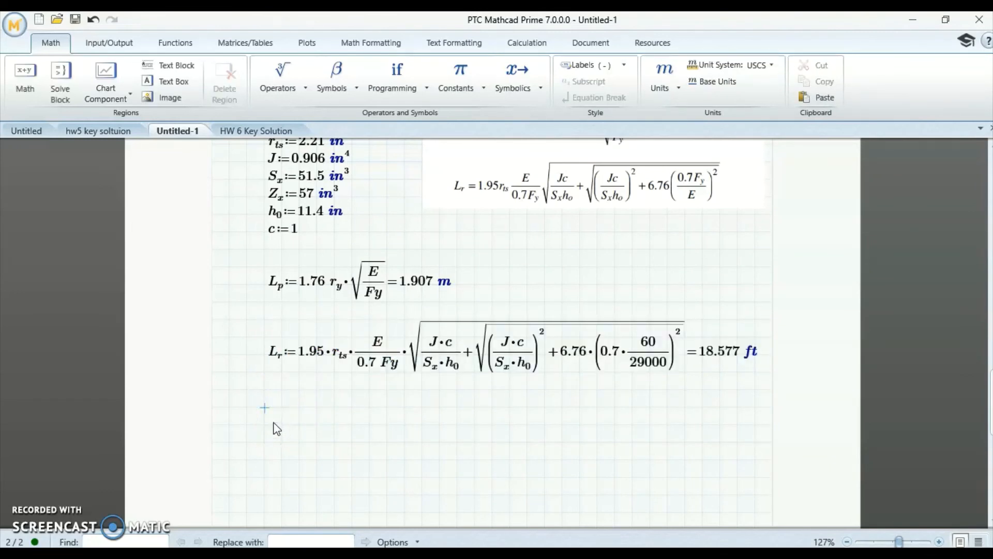
- Begin a new definition of L_p below the L_r equation as 1.76·r_y, with p and y as subscripts, followed by a multiplication
left_click(276, 282)
left_click(264, 416)
type("L")
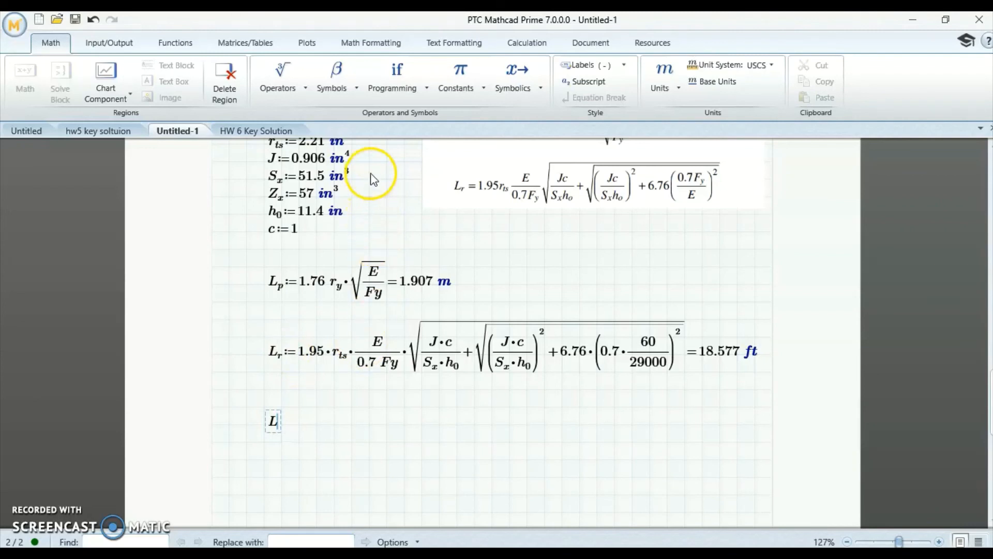
left_click(585, 82)
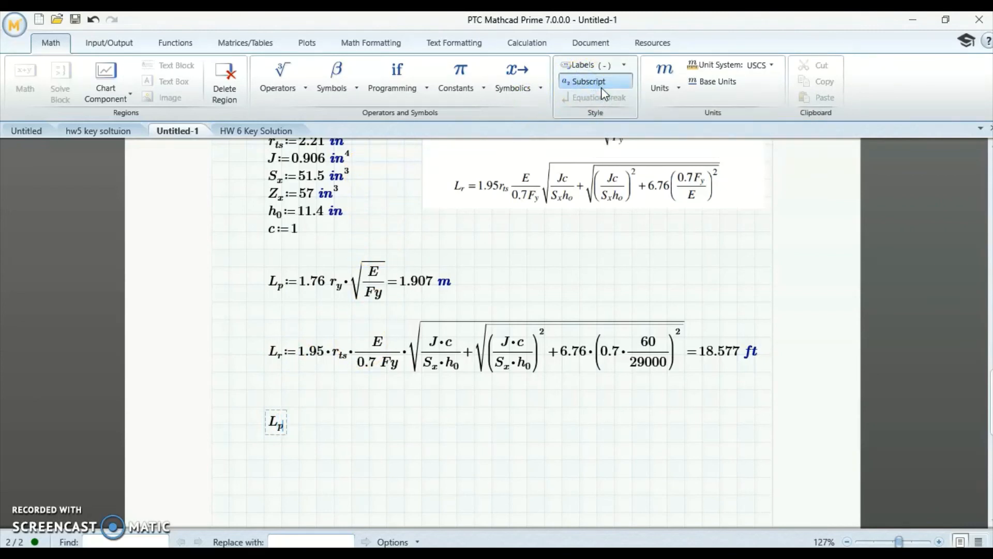
type("p:=")
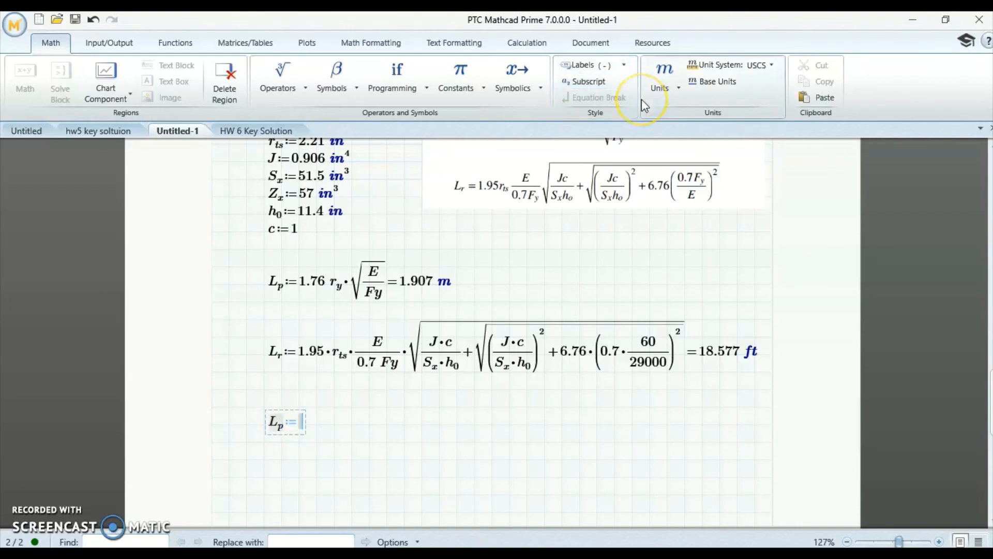
type("1.76·")
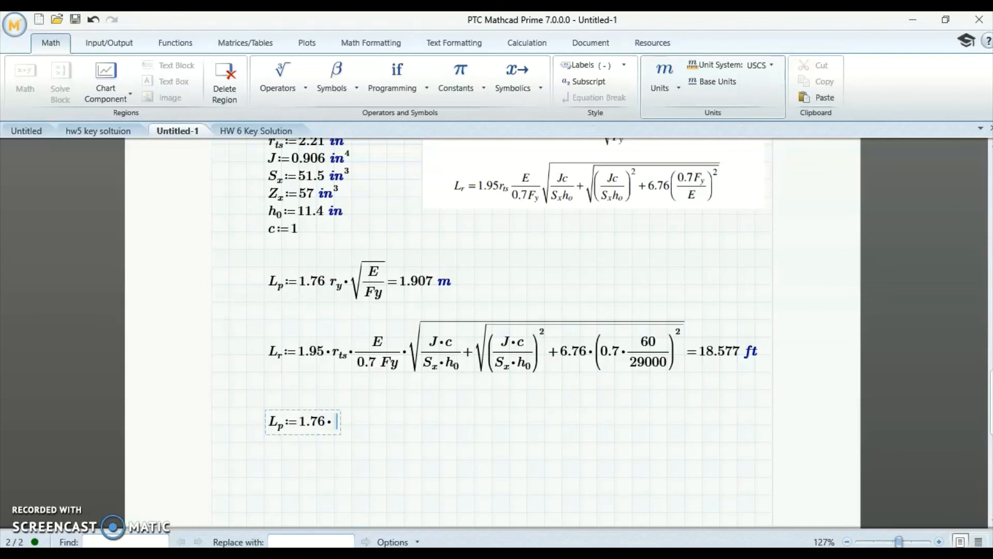
left_click(614, 21)
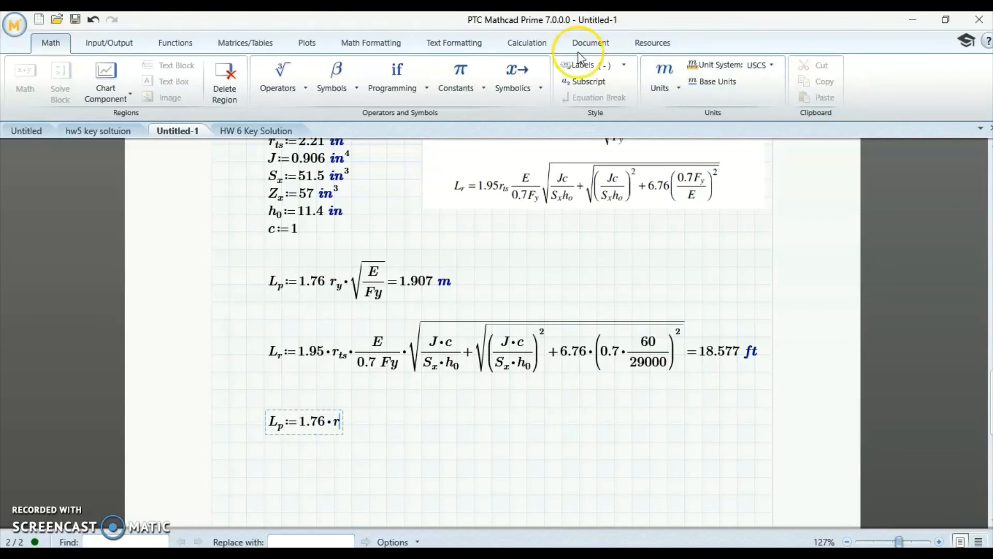
left_click(598, 78)
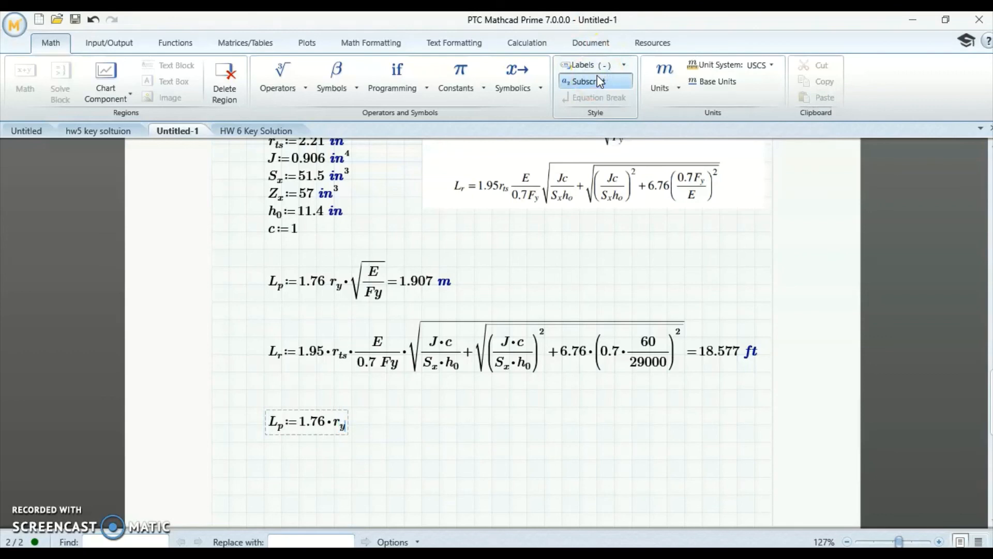
type("*")
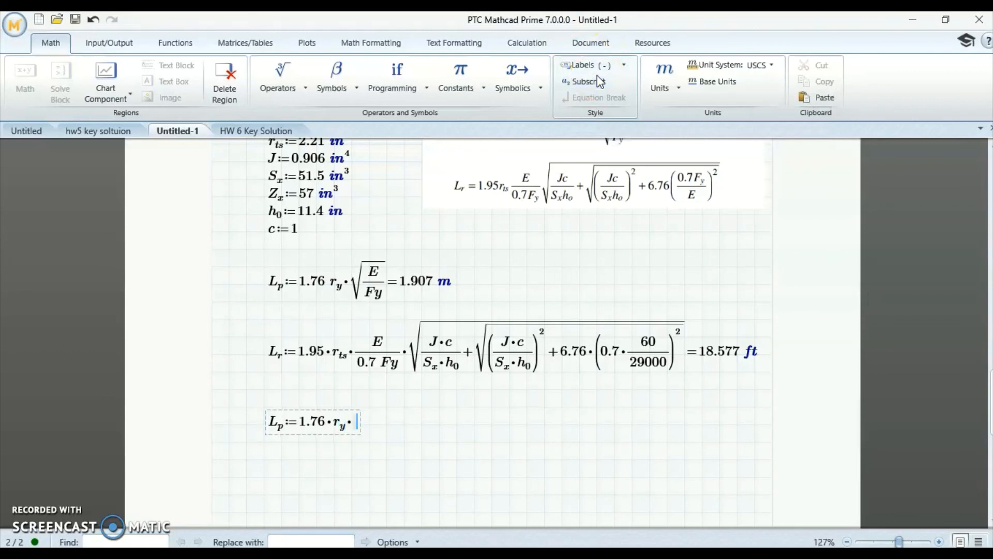
- Complete the new L_p definition with the square root of E/Fy and evaluate it in feet
left_click(307, 91)
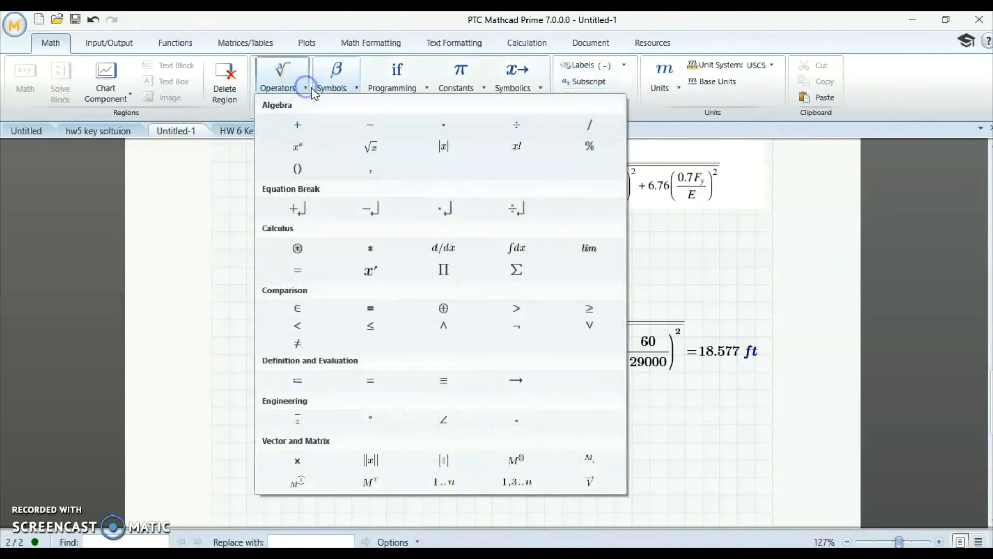
left_click(371, 148)
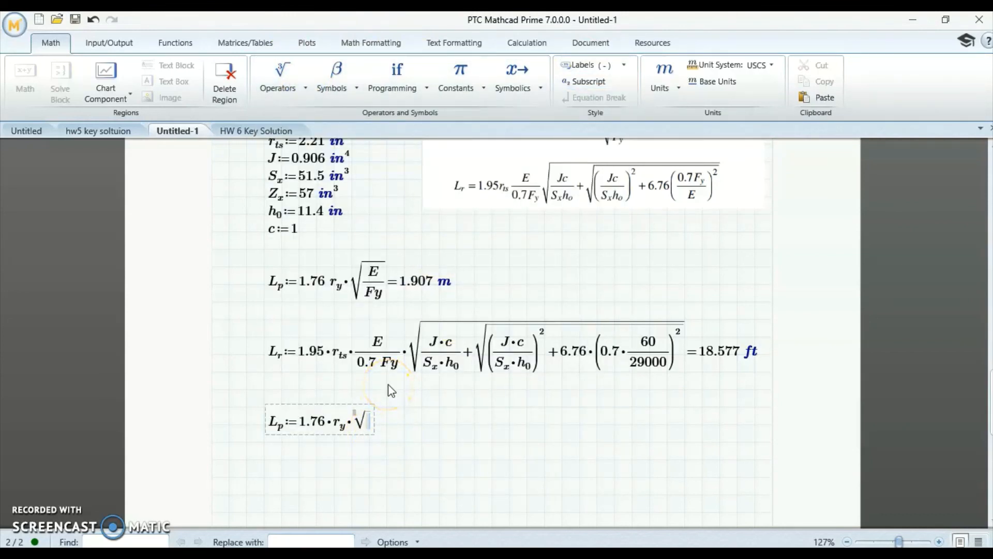
type("/")
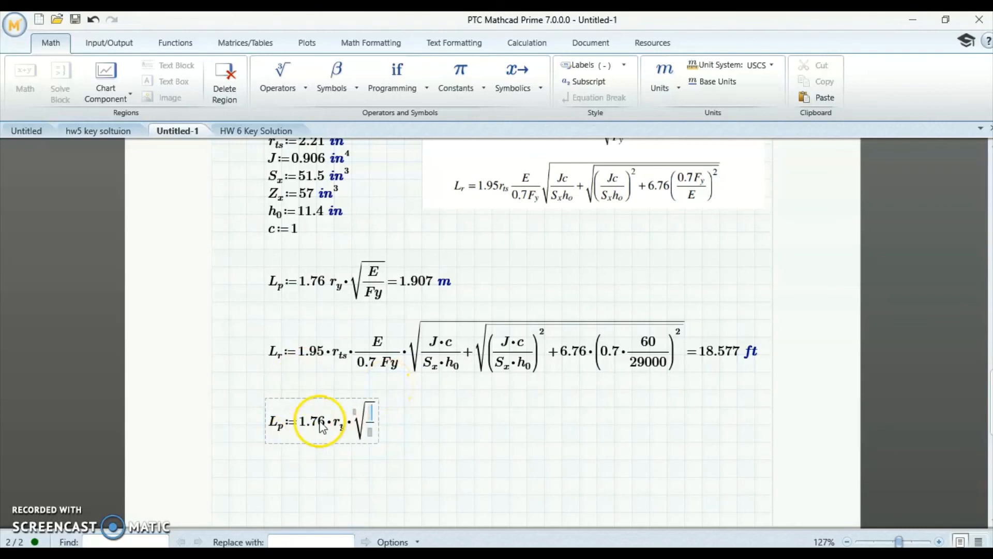
left_click(374, 433)
type("Fy)")
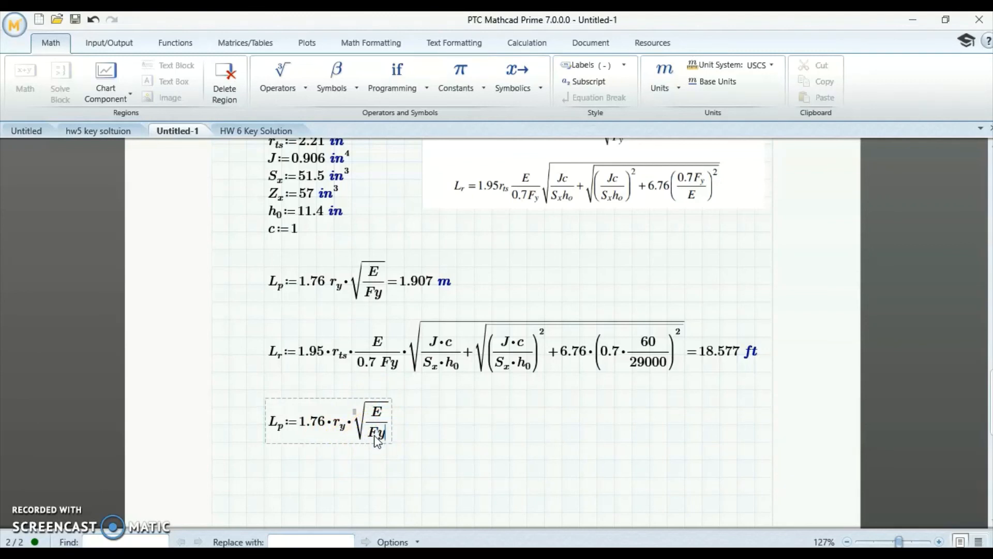
type("=6.255·ft")
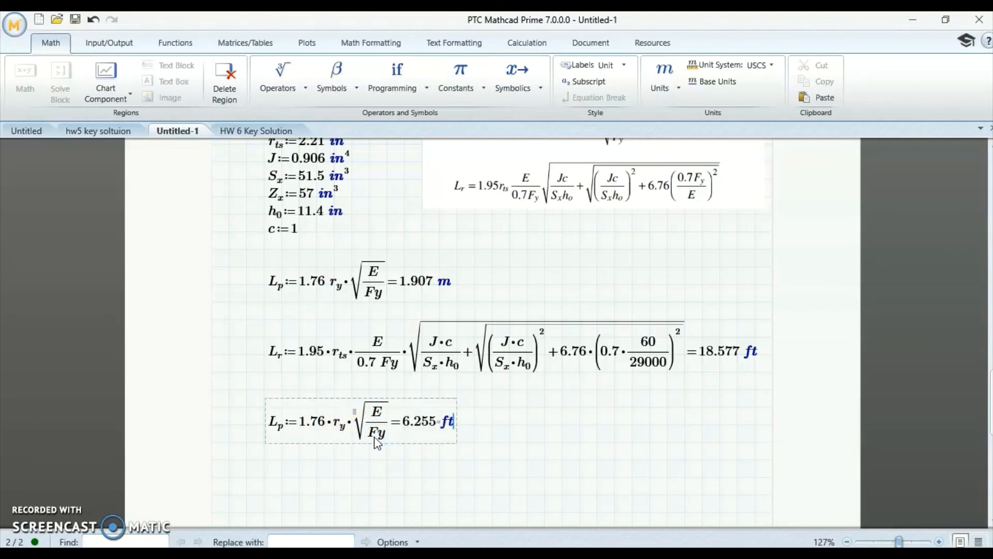
- Review the L_p and L_r example and return to the blank area below the solved quadratic equations
scroll(476, 432, "up", 3)
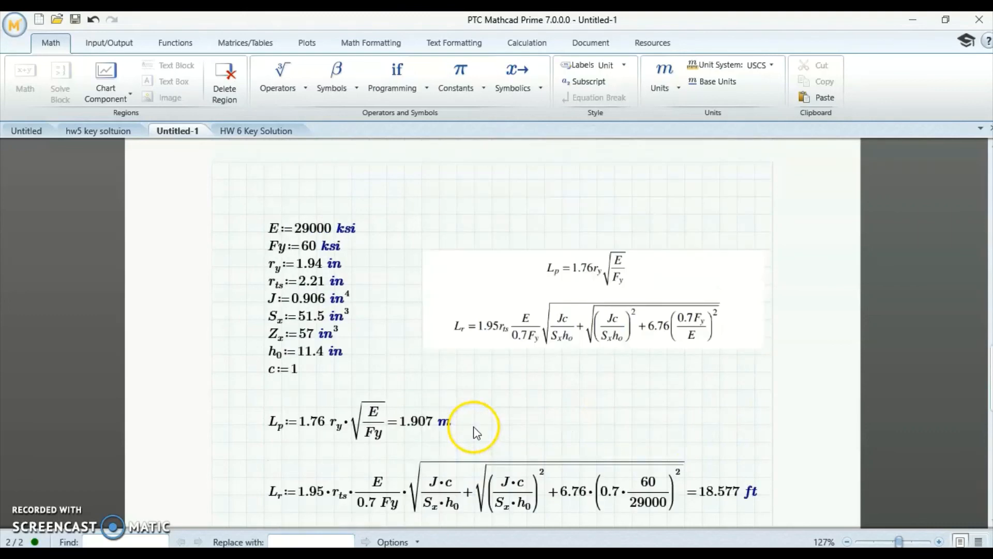
scroll(476, 433, "down", 4)
scroll(478, 429, "up", 3)
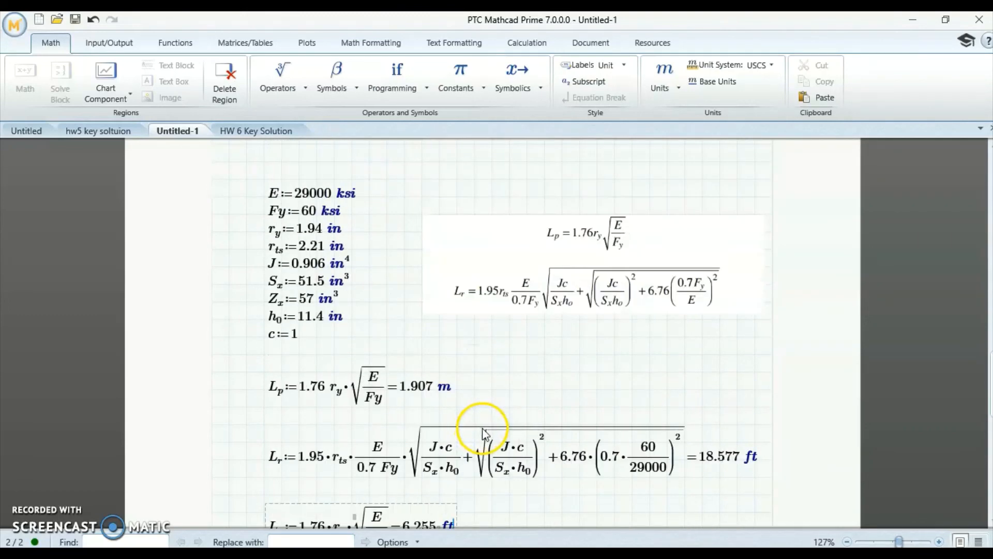
scroll(483, 432, "up", 5)
scroll(455, 378, "up", 5)
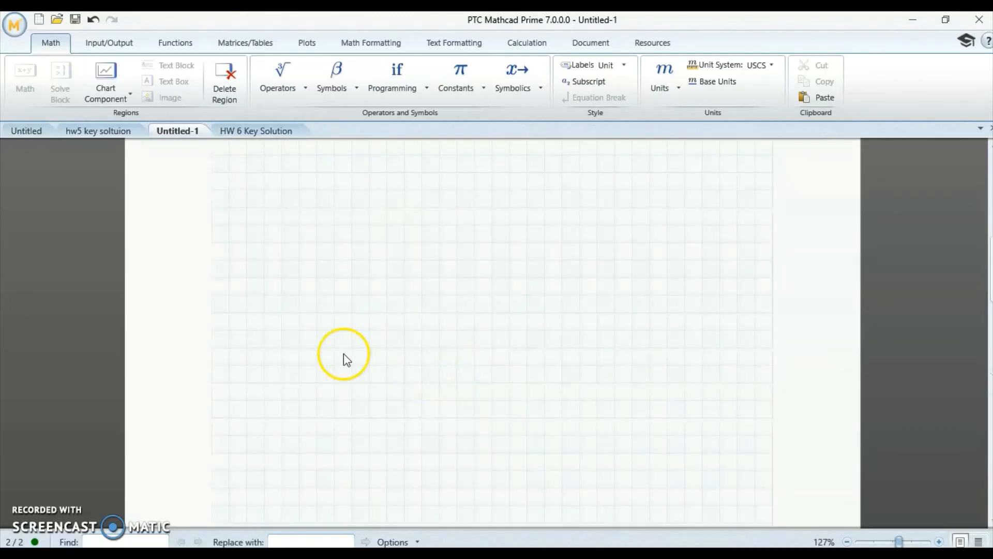
scroll(343, 352, "up", 3)
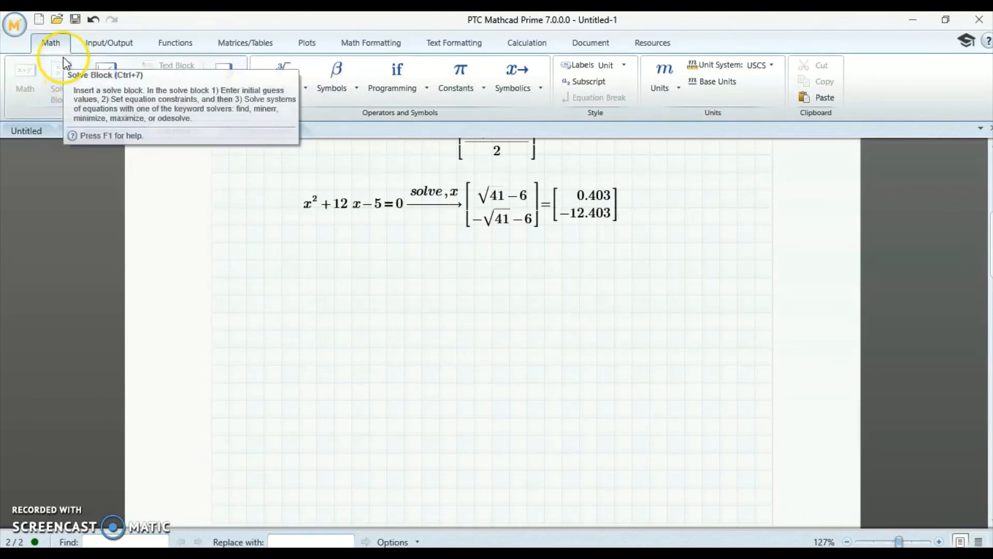